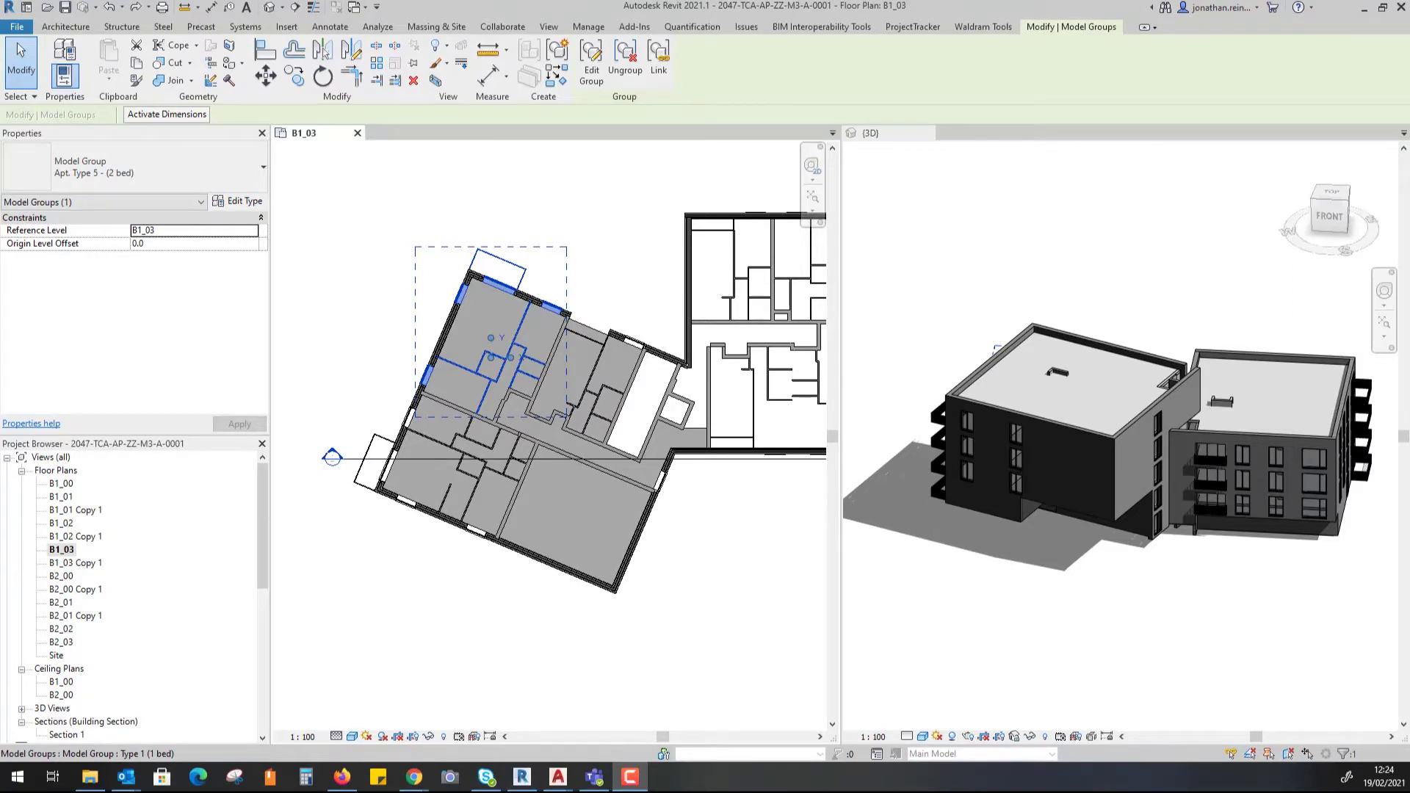
- Examine the Apt. Type 5 - (2 bed) model groups stacked on the building's rear facade in 3D
click(1037, 219)
shift+middle_drag(976, 279, 1142, 372)
shift+middle_drag(1196, 465, 1270, 534)
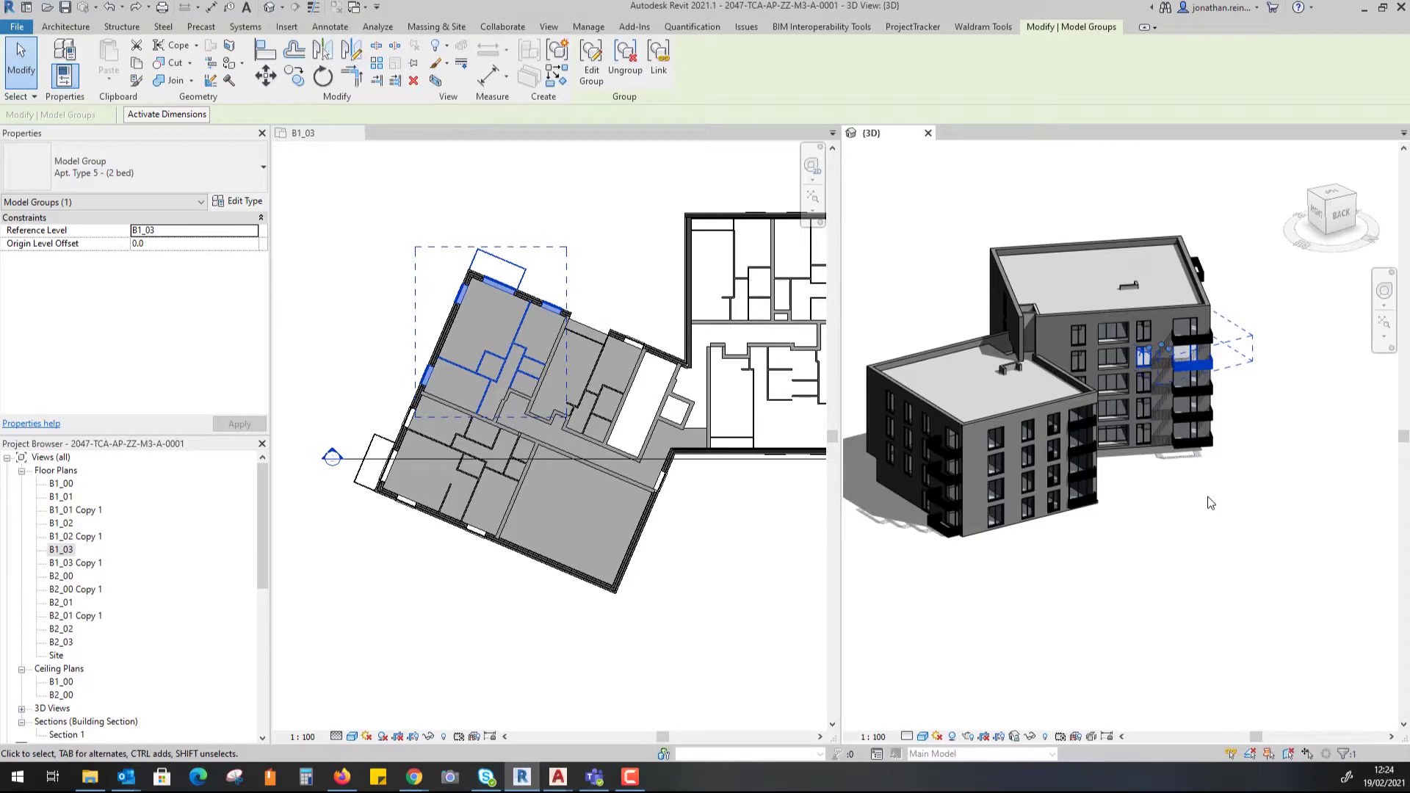
scroll(1201, 525, up, 4)
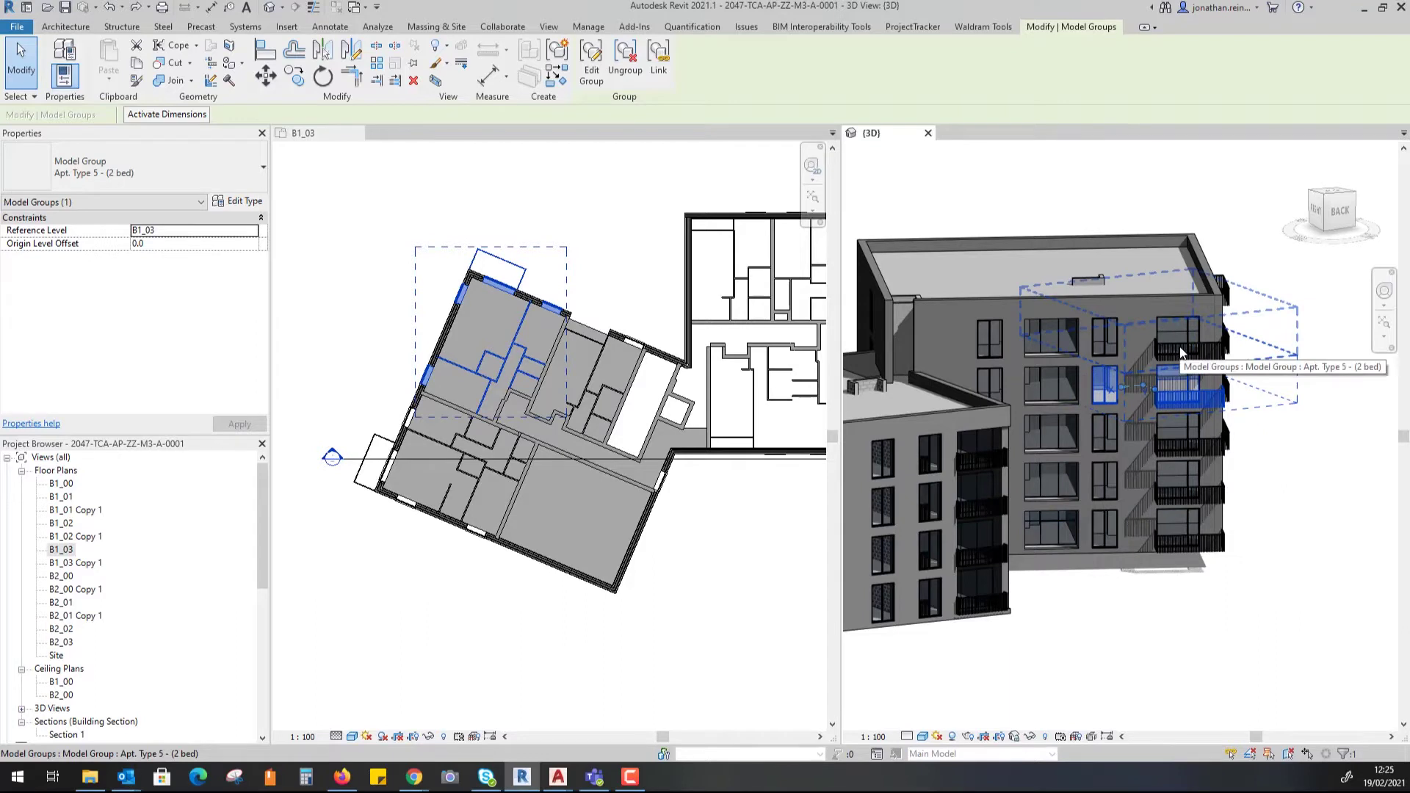
click(1179, 586)
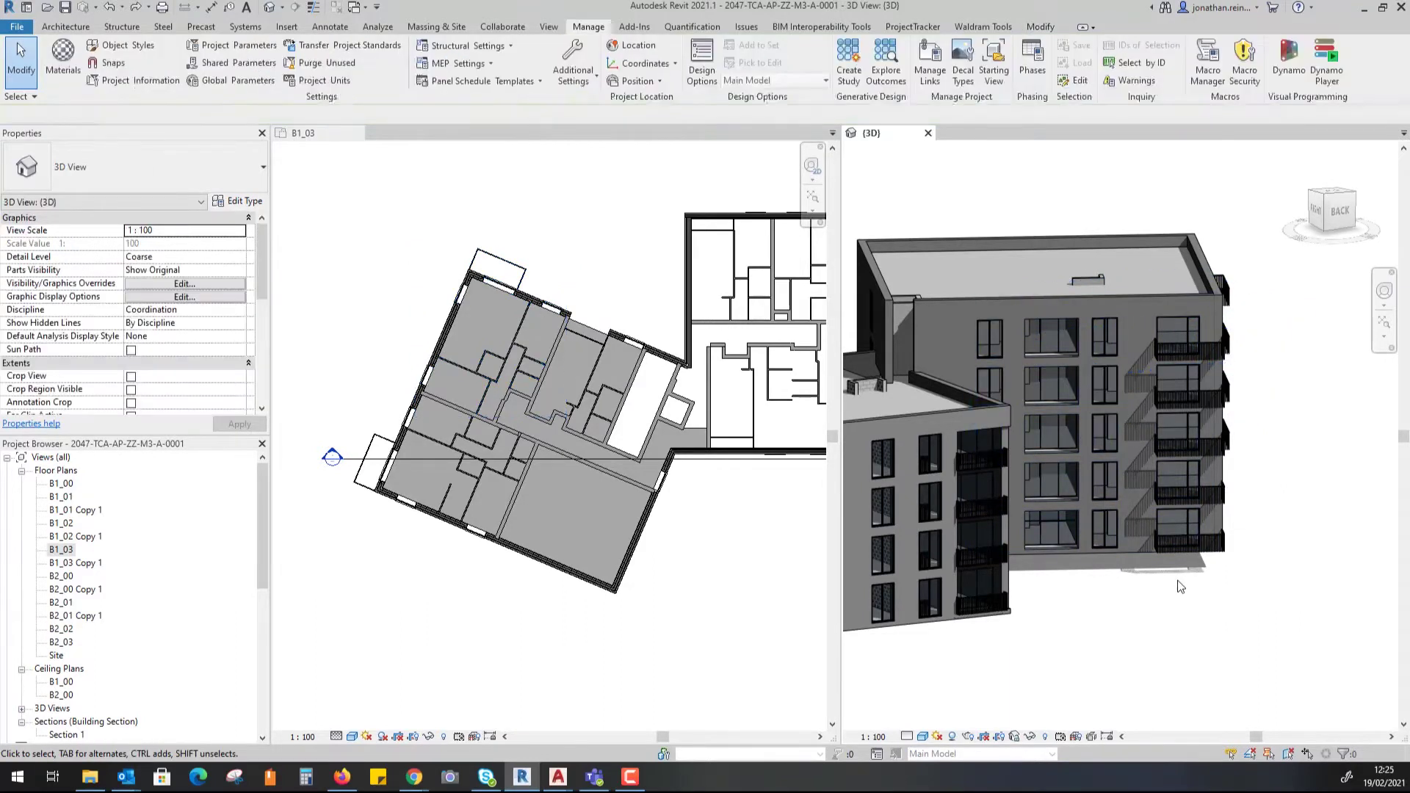
click(1176, 552)
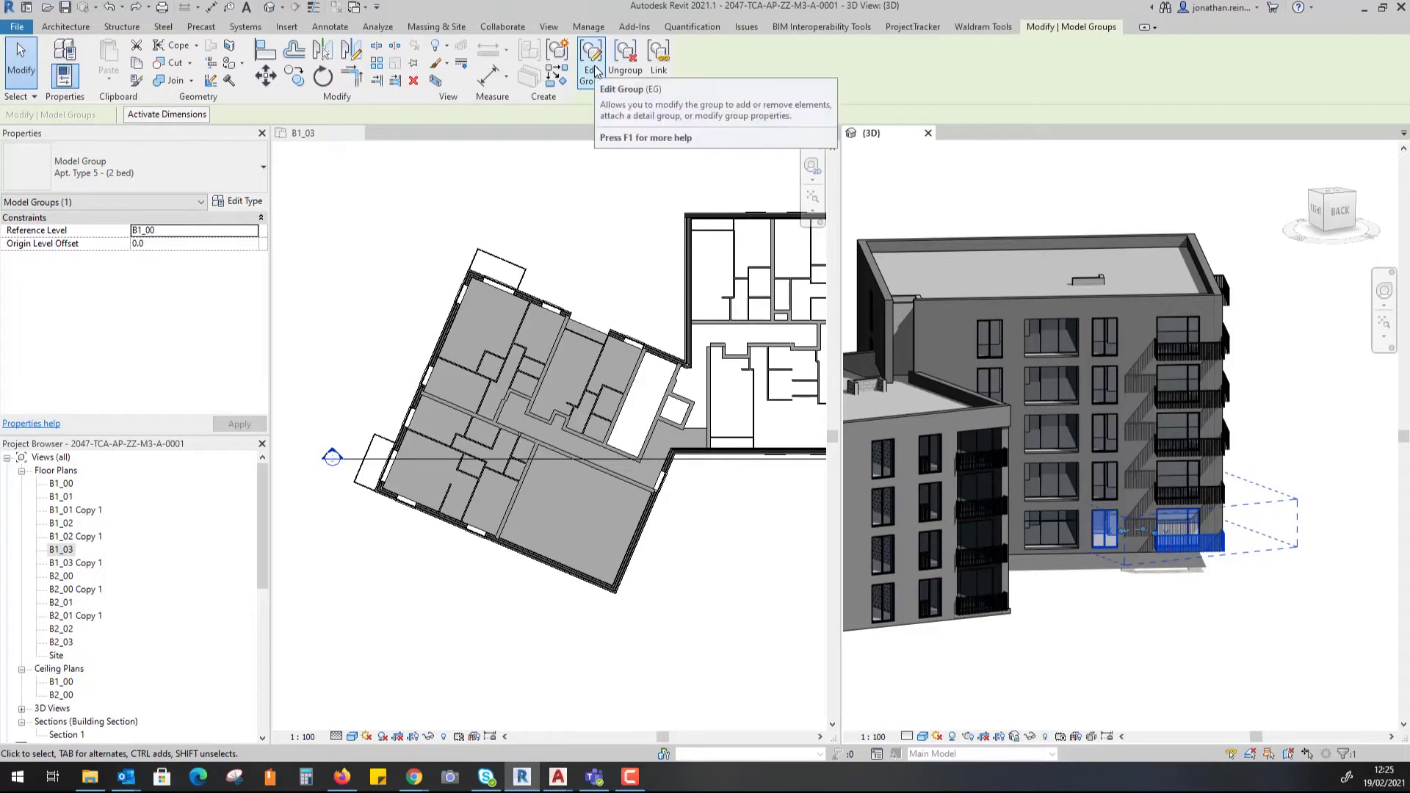
click(1175, 648)
- Examine the Aprt Type 8 (2-bed) model group next to the empty apartment on the B1_03 floor plan
click(704, 639)
mouse_move(714, 593)
middle_down()
mouse_move(683, 563)
mouse_move(719, 590)
middle_up()
scroll(542, 535, up, 5)
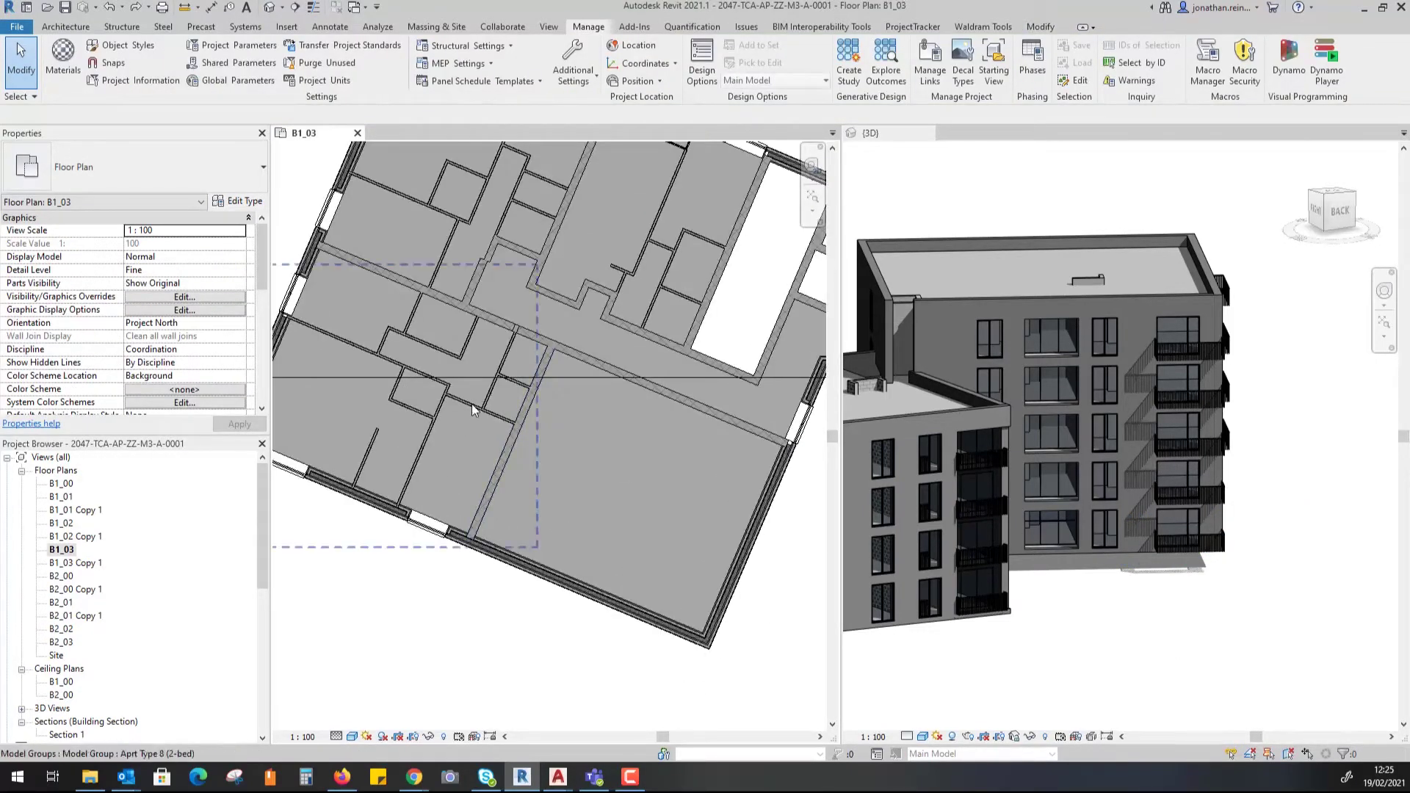
click(472, 404)
scroll(482, 411, down, 1)
middle_drag(629, 489, 665, 534)
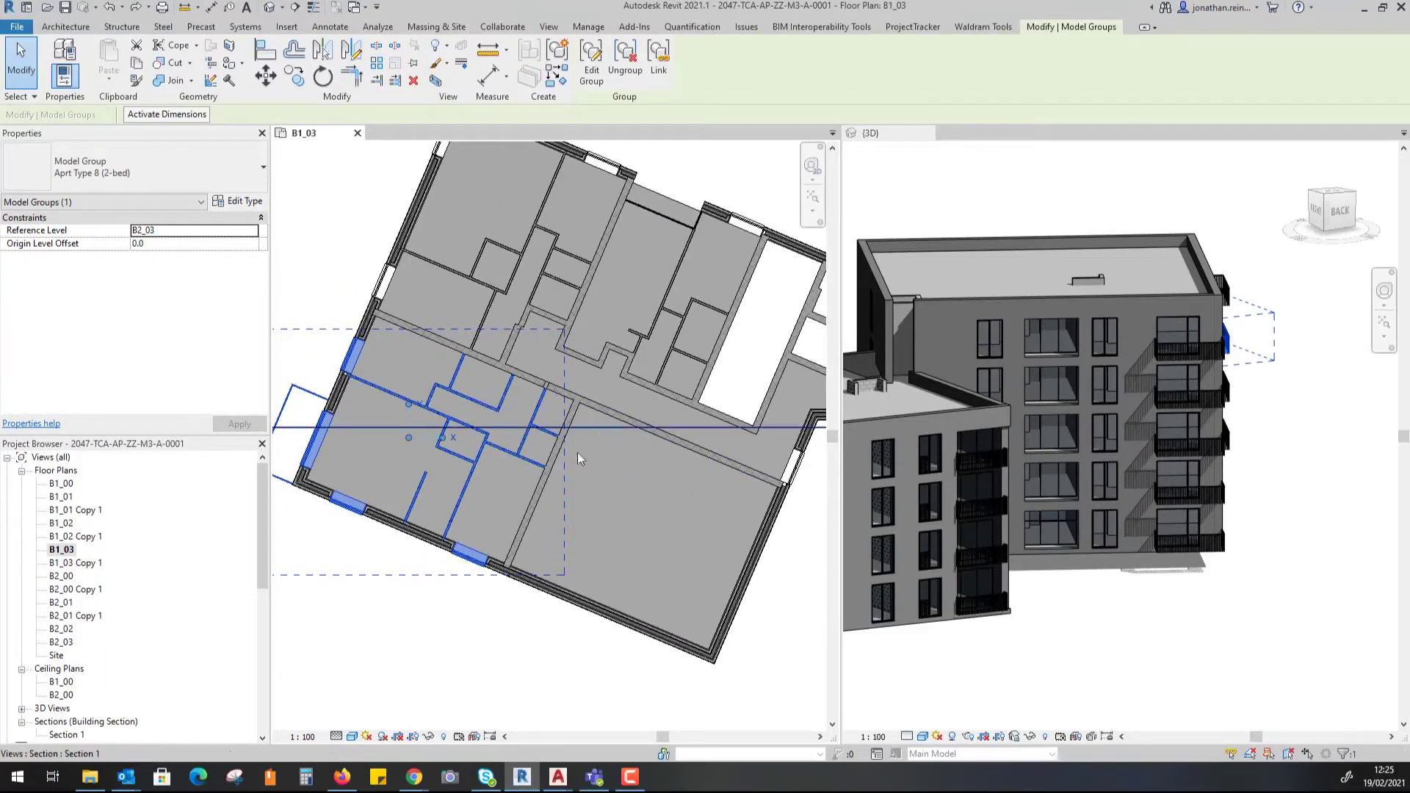
click(681, 506)
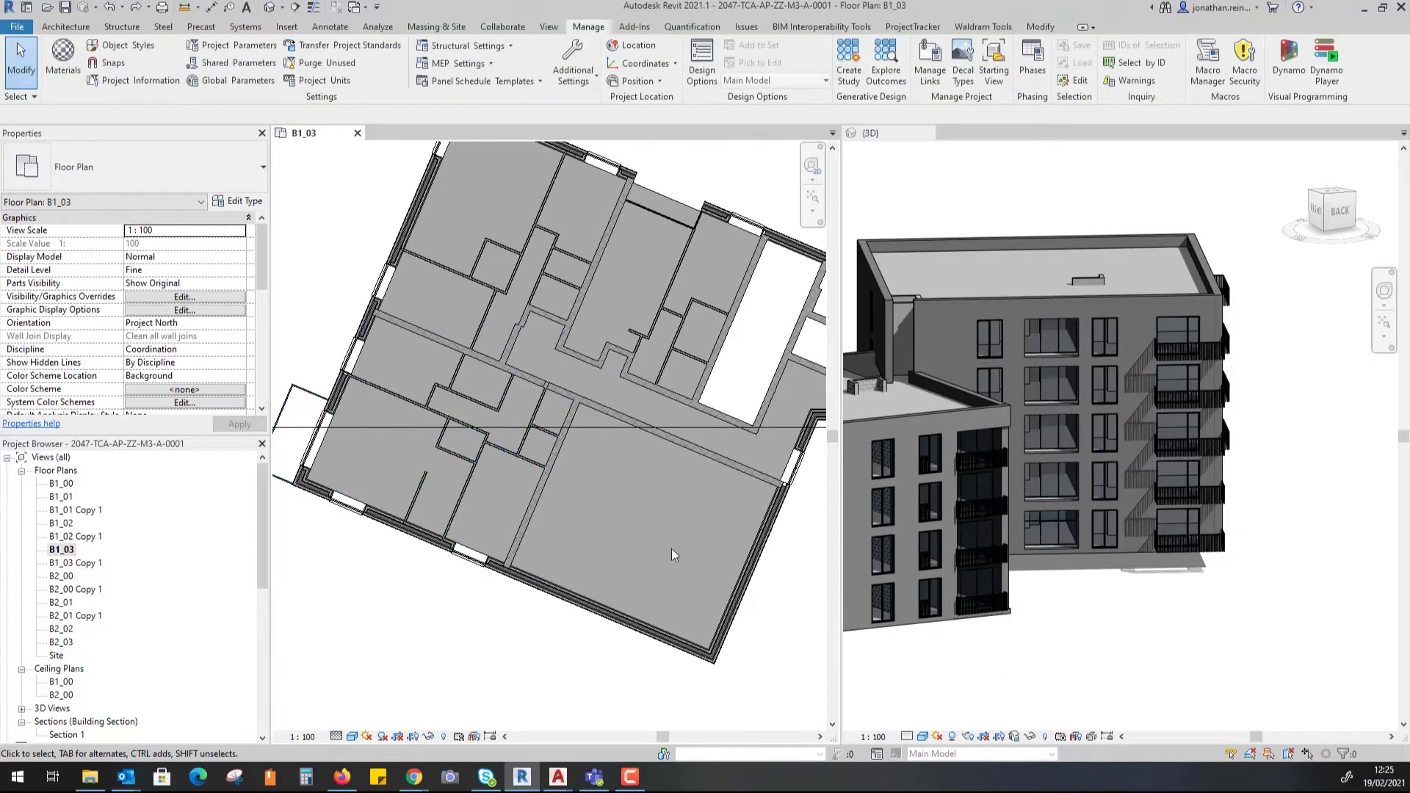
- Draw an Interior - 100mm wall about 9125 mm long across the empty apartment, in line with the neighbouring partition
key(w)
key(a)
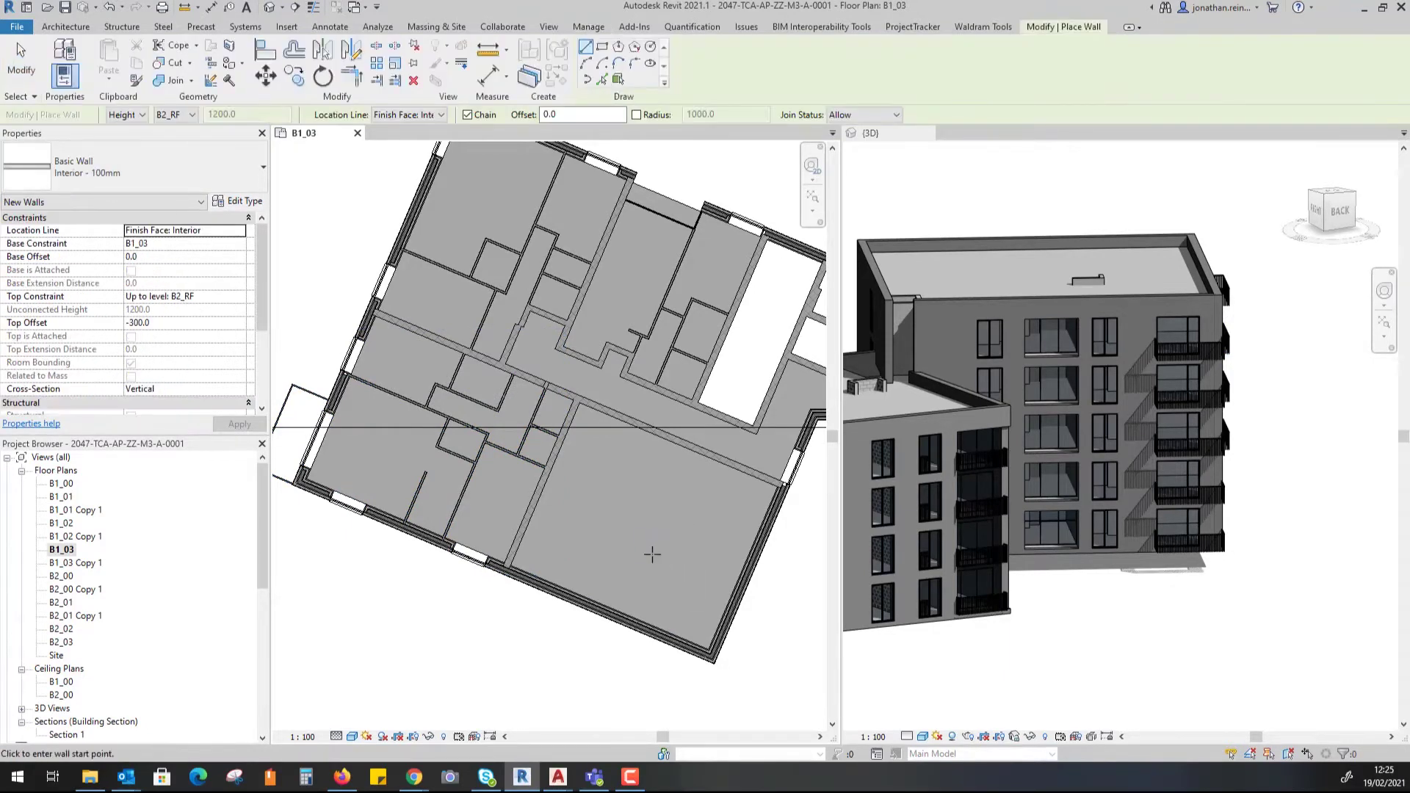
scroll(626, 419, up, 3)
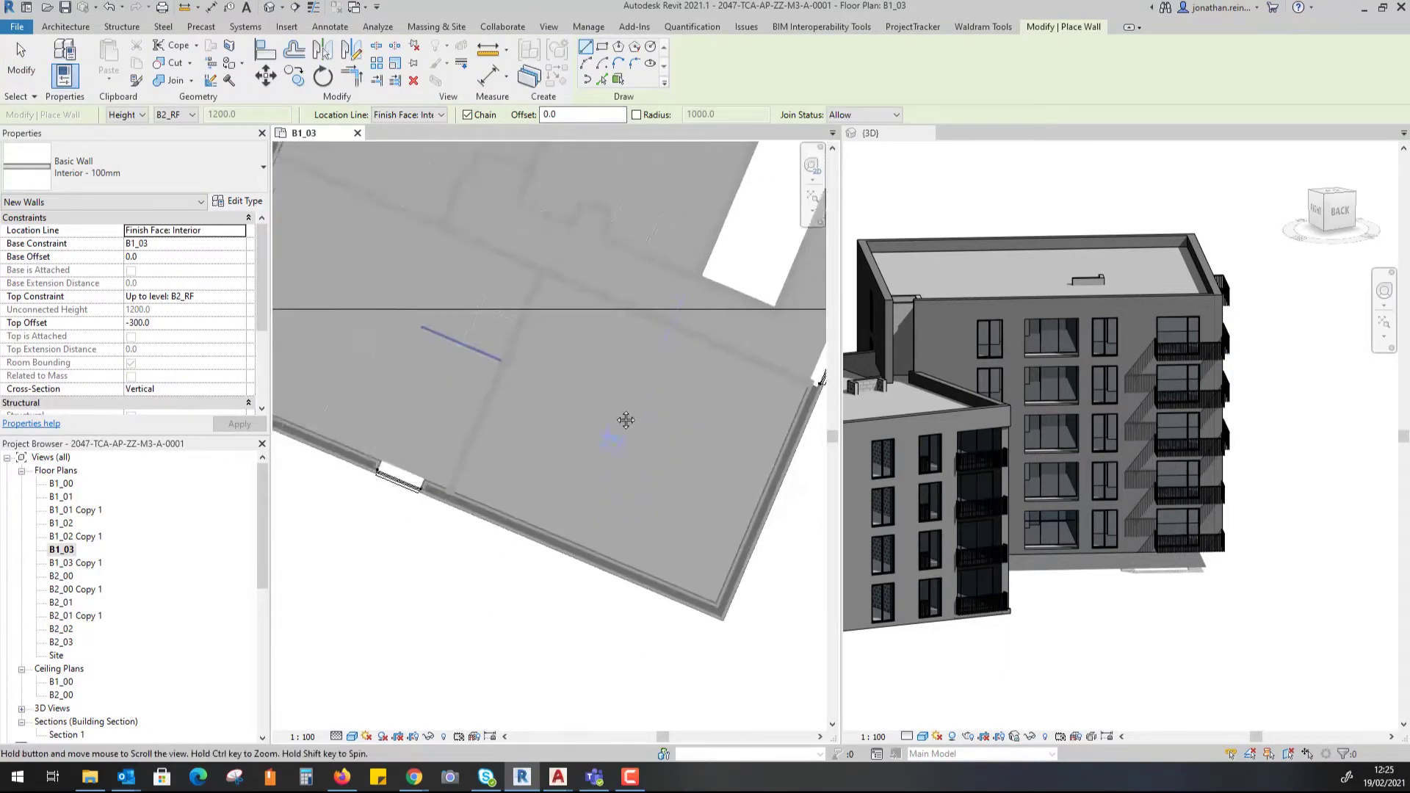
click(505, 360)
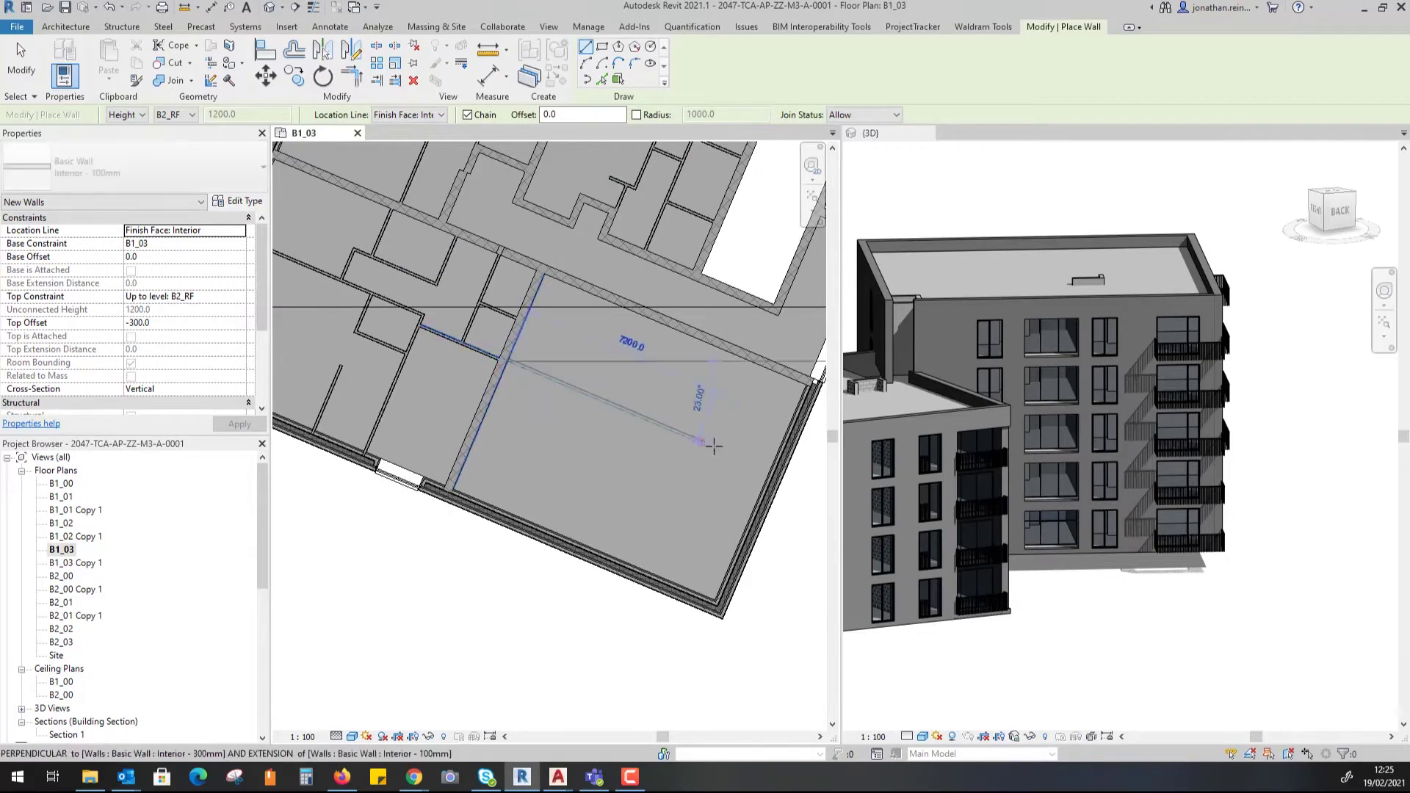
click(772, 470)
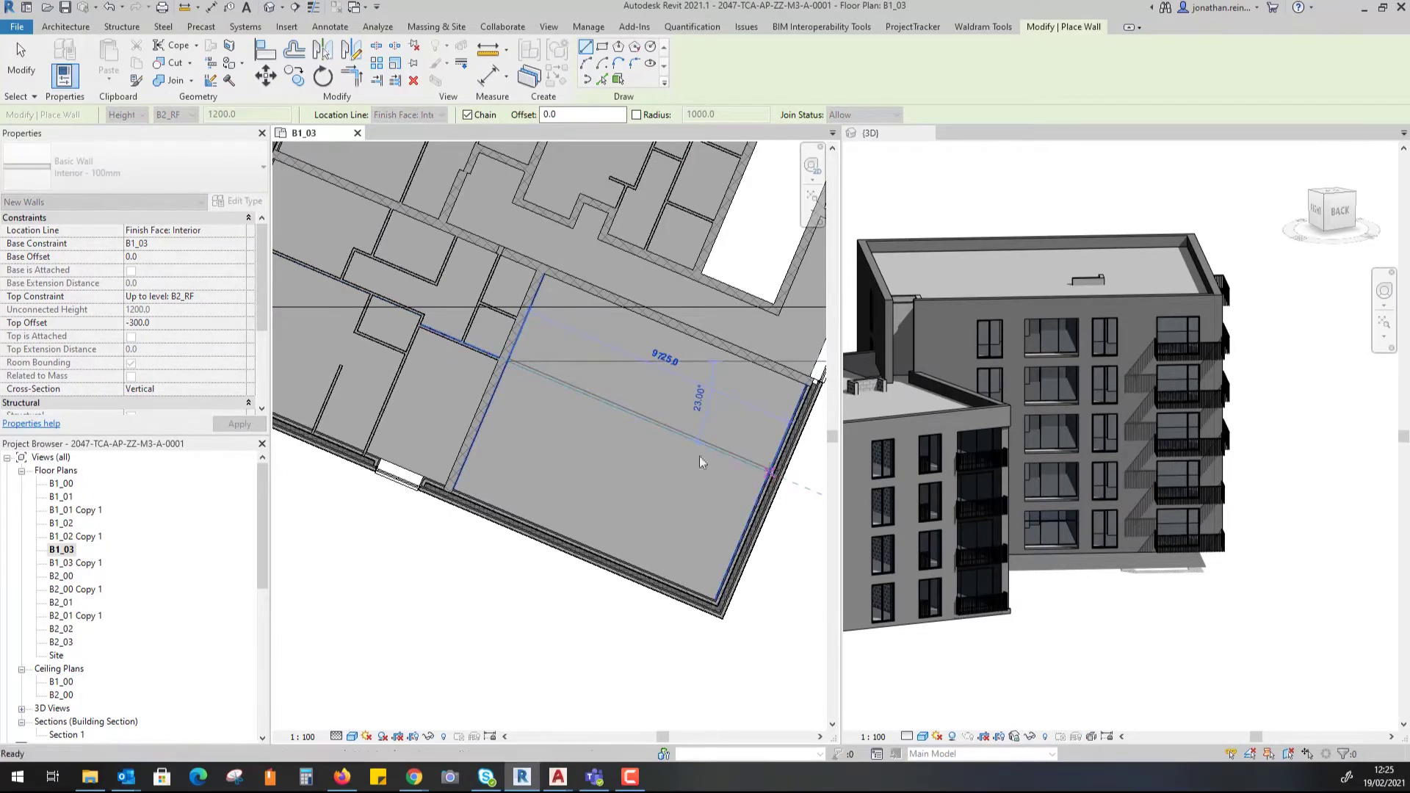
key(Escape)
key(Escape)
- Draw a perpendicular Interior - 100mm wall from the dividing wall to the long exterior wall, splitting the window-side space into two rooms
key(w)
key(a)
click(553, 536)
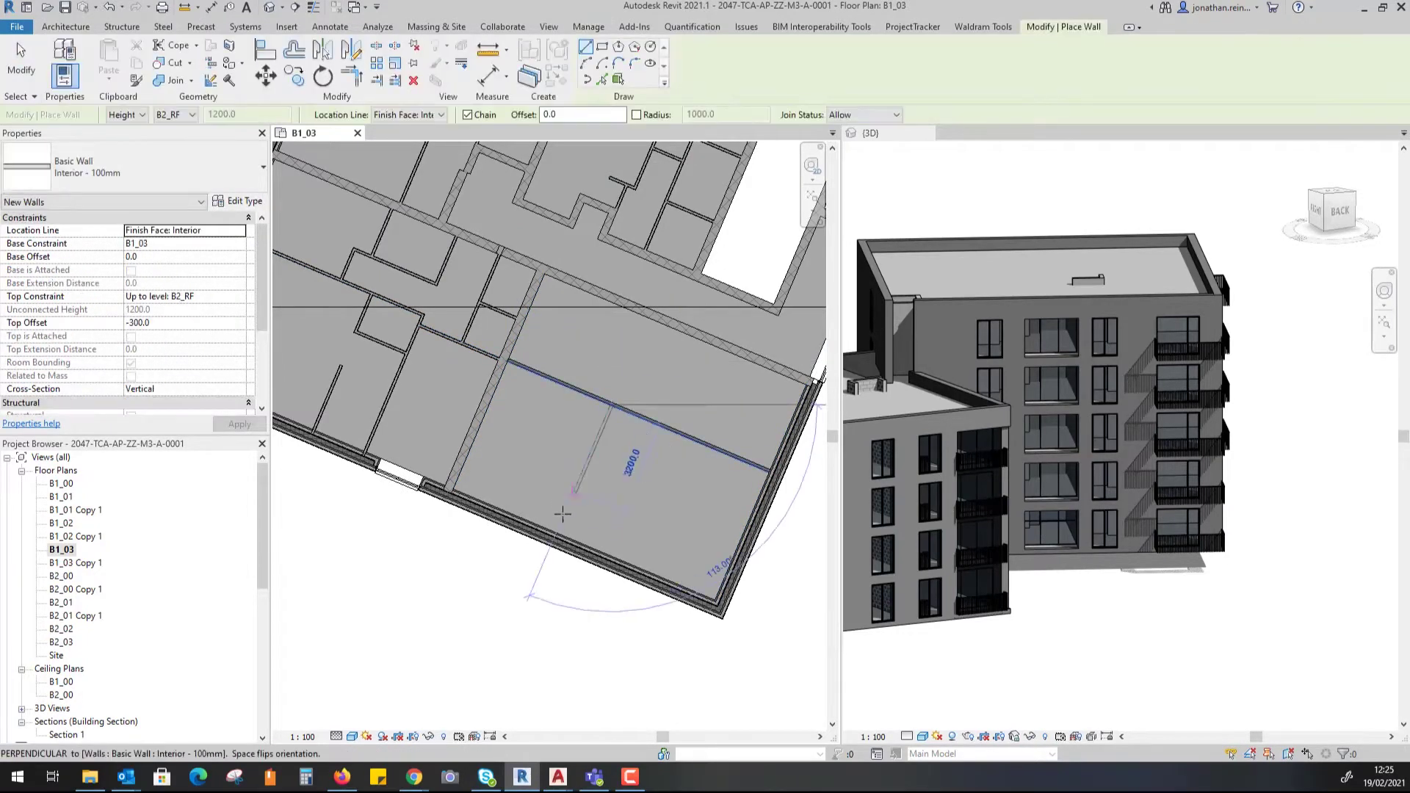
key(Escape)
key(Escape)
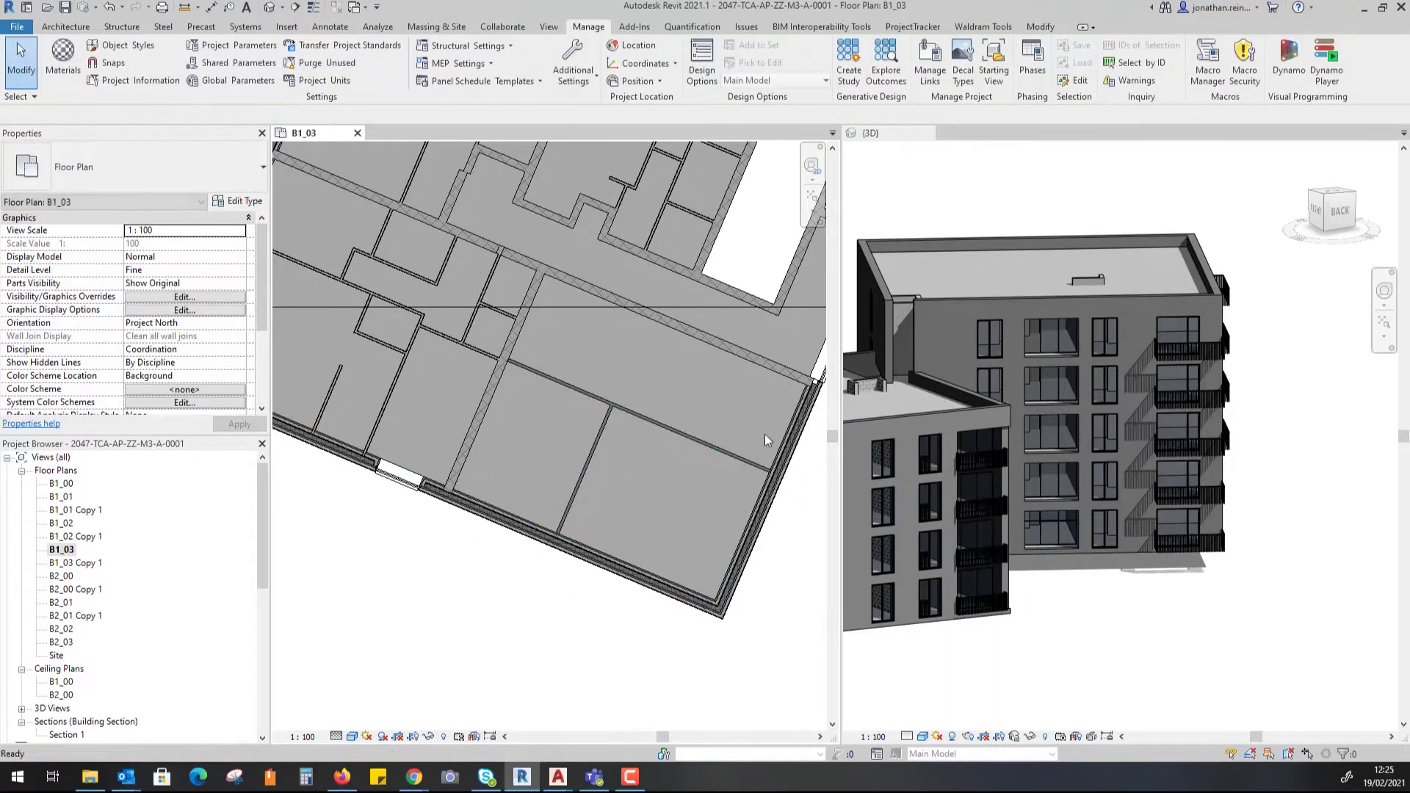
- Draw a perpendicular Interior - 100mm wall from the dividing wall to the corridor wall, near the apartment's outer end
key(w)
key(a)
click(705, 442)
click(736, 368)
key(Escape)
key(Escape)
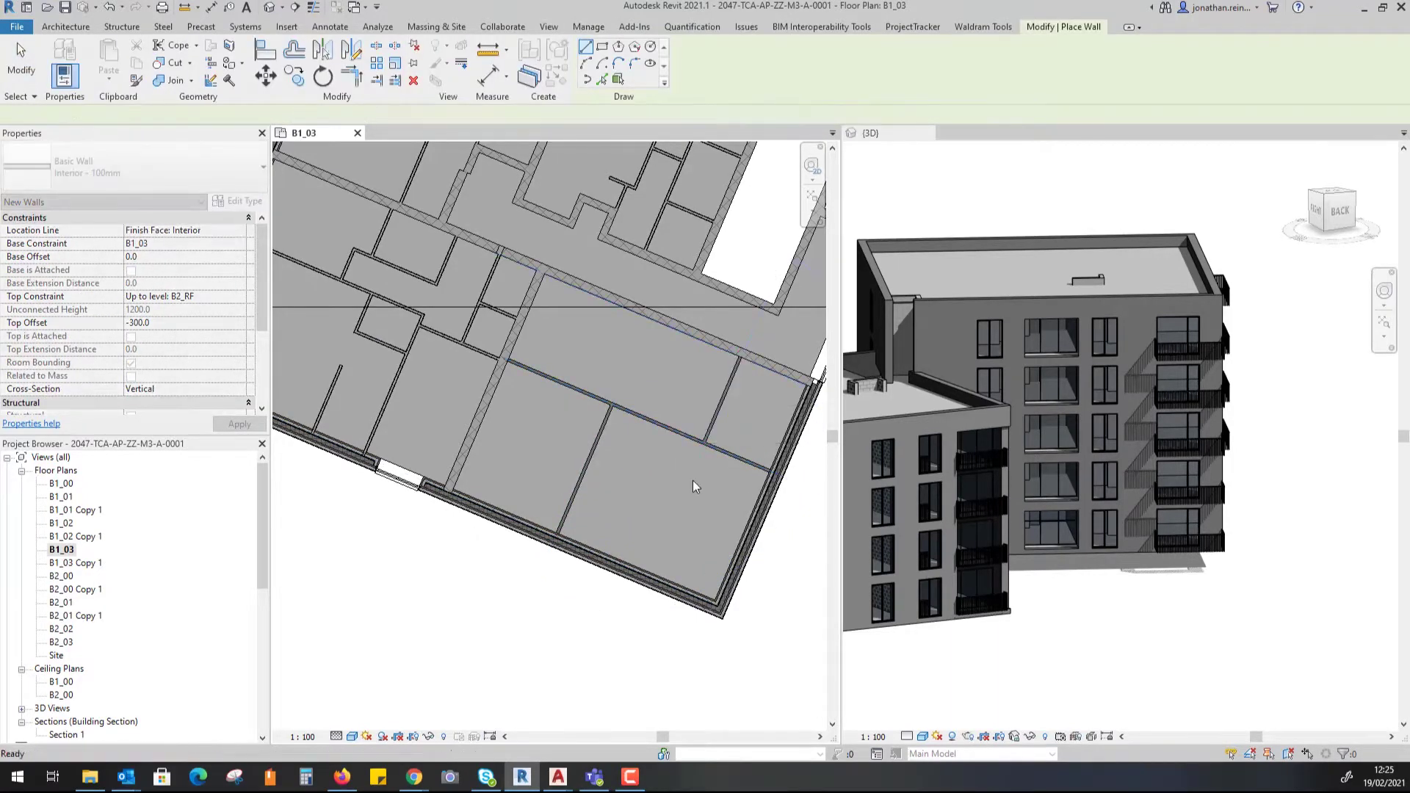
- Place M_Single-Flush 1010 x 2134mm doors in the dividing wall and in the short partition near the outer end
key(d)
key(r)
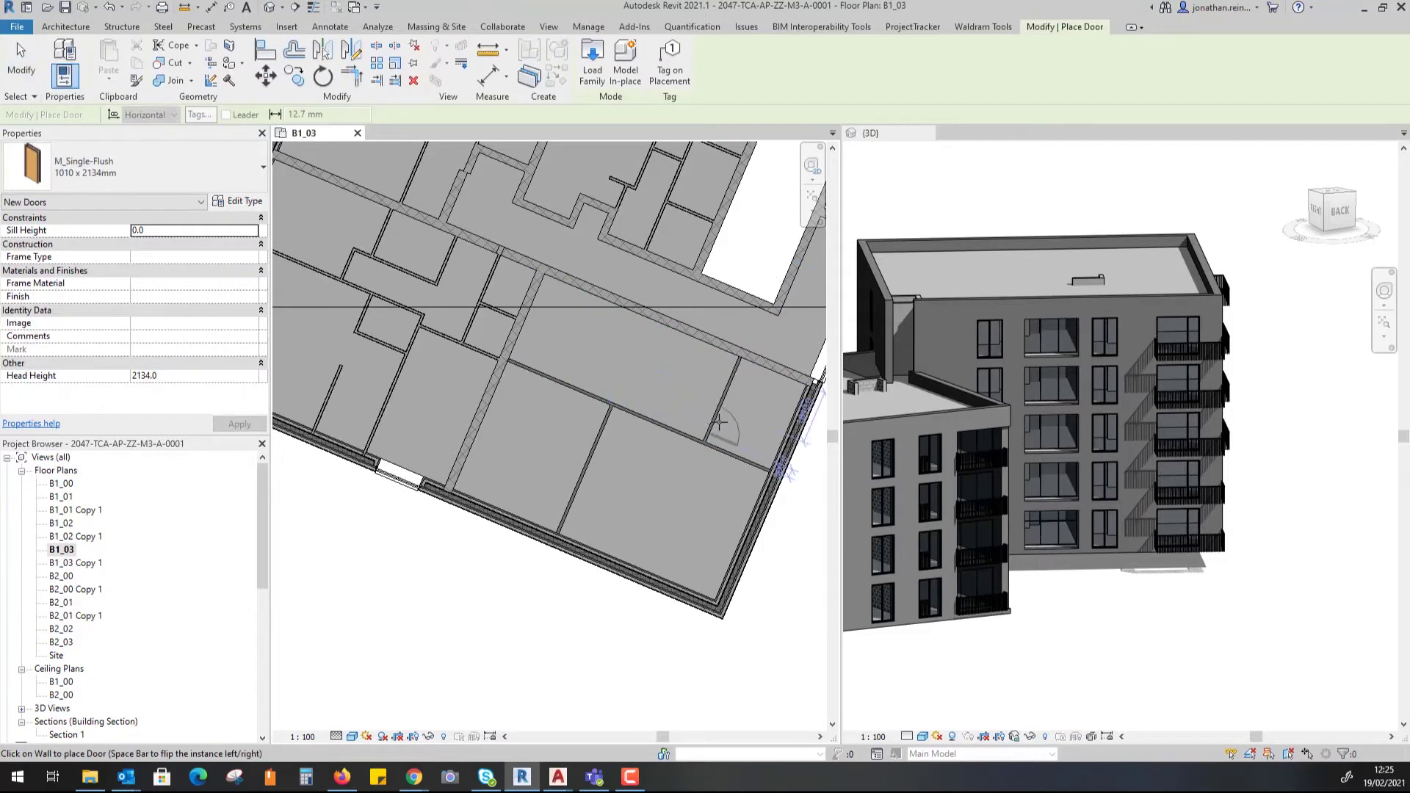
click(628, 418)
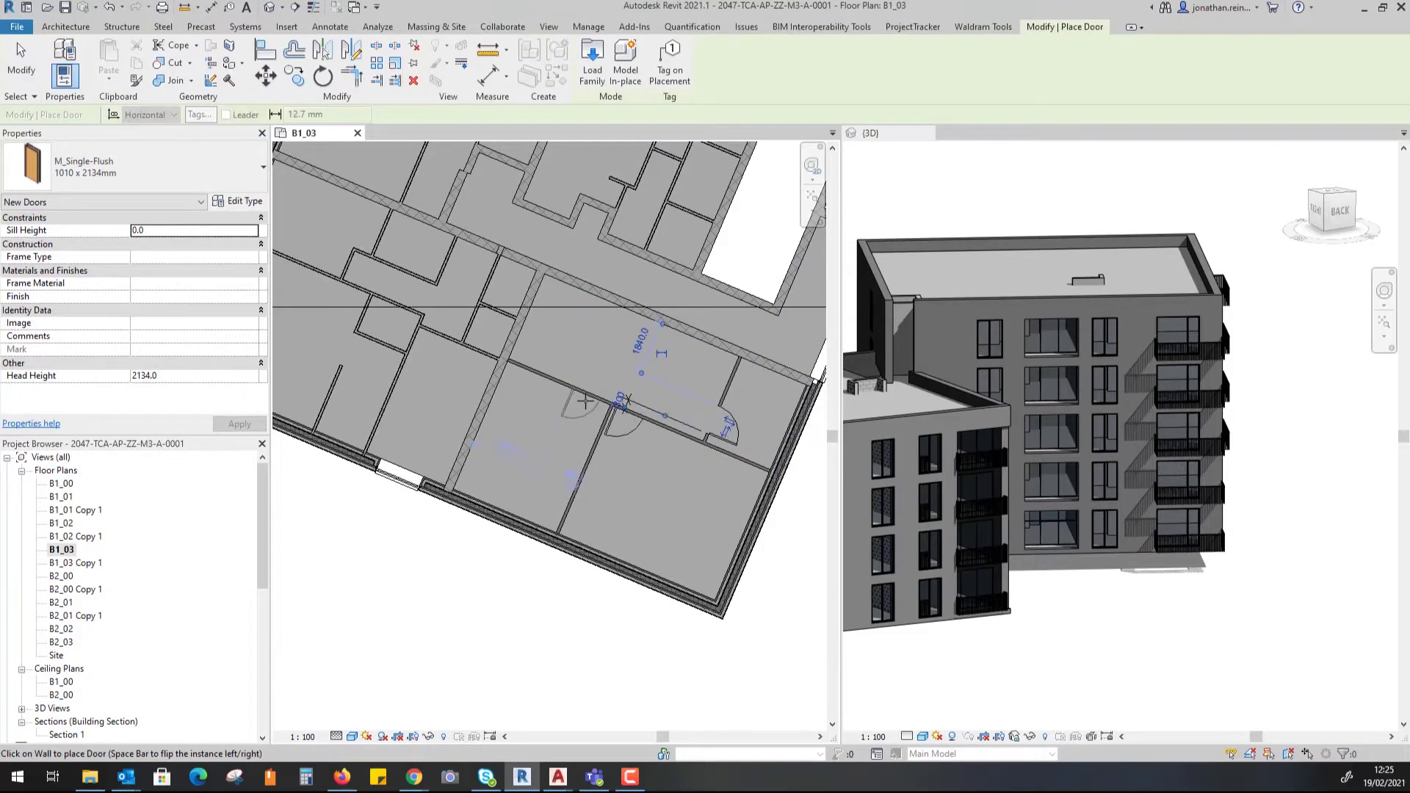
key(Escape)
key(Escape)
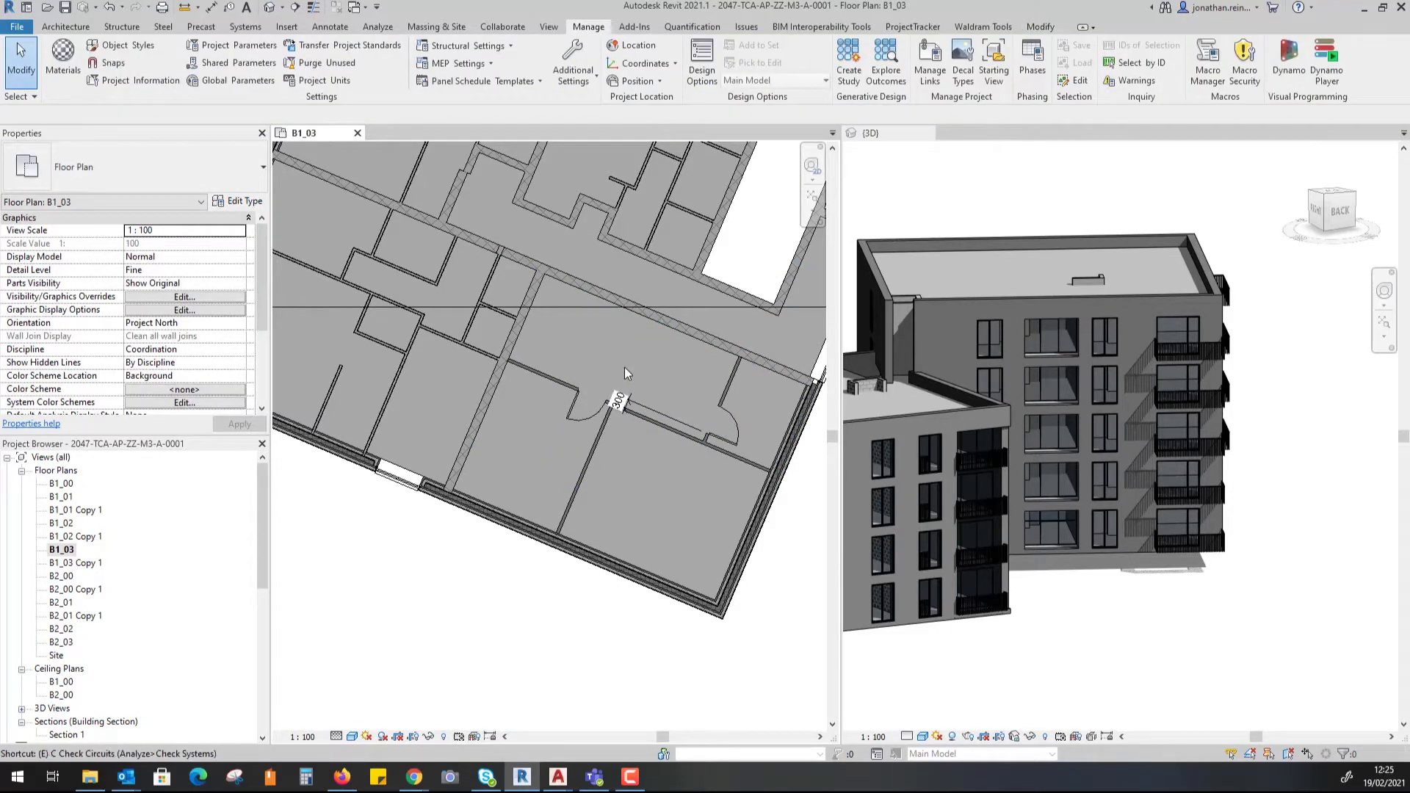
- Draw a stepped chain of Interior - 100mm walls from the dividing wall round to the corridor wall, enclosing a small room
key(w)
key(a)
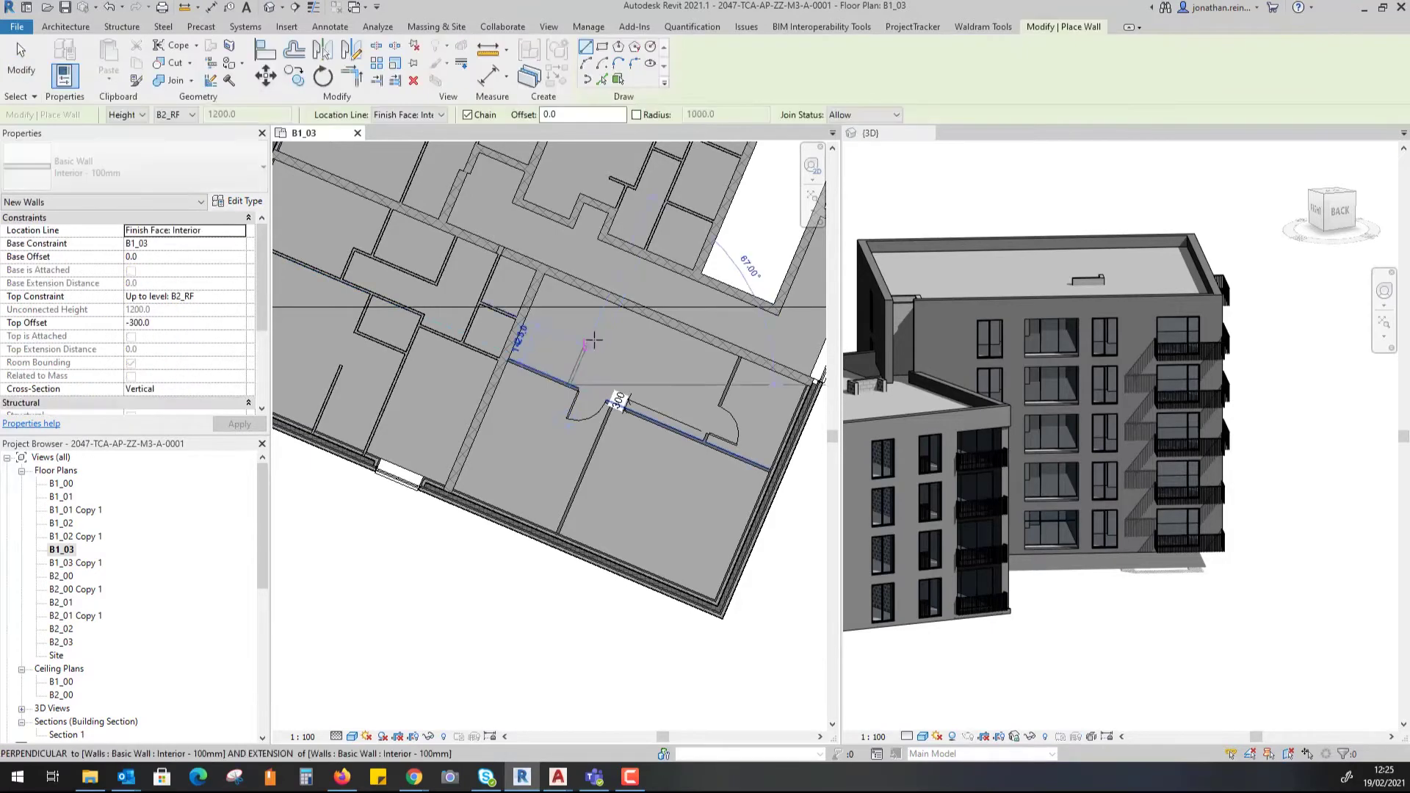
click(574, 385)
click(593, 334)
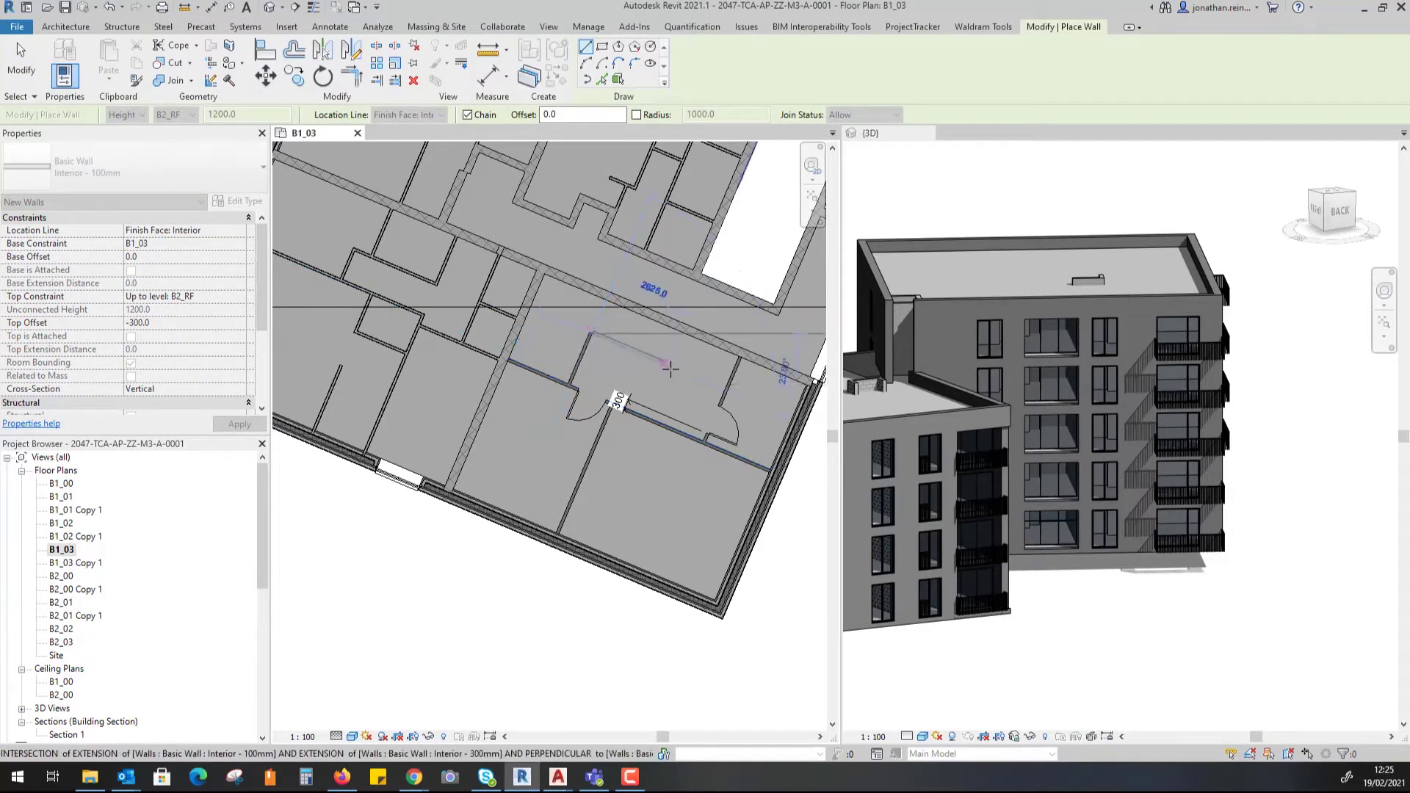
click(677, 366)
key(Escape)
key(Escape)
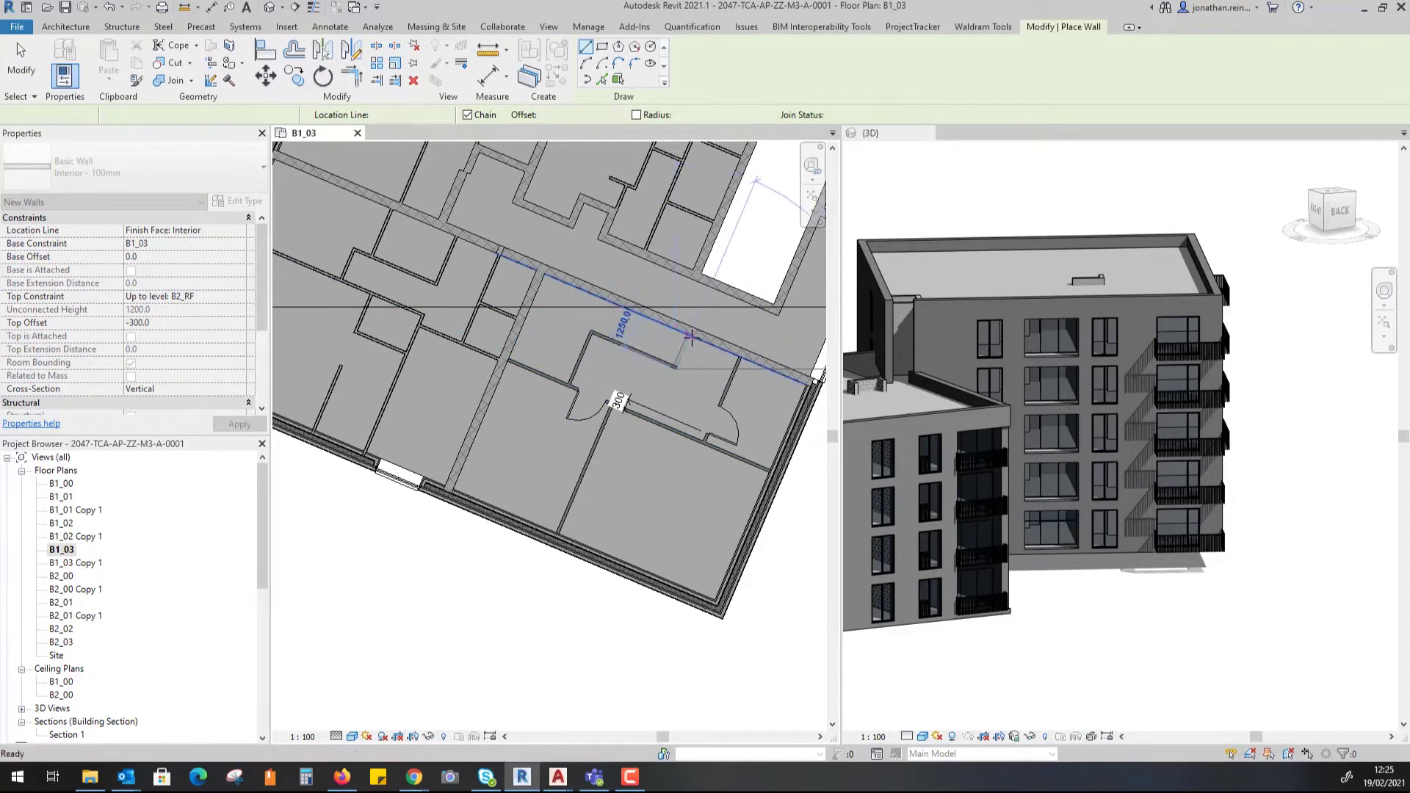
- Place an M_Single-Flush door in the short side wall of the stepped enclosure, and select the dividing wall
key(w)
key(a)
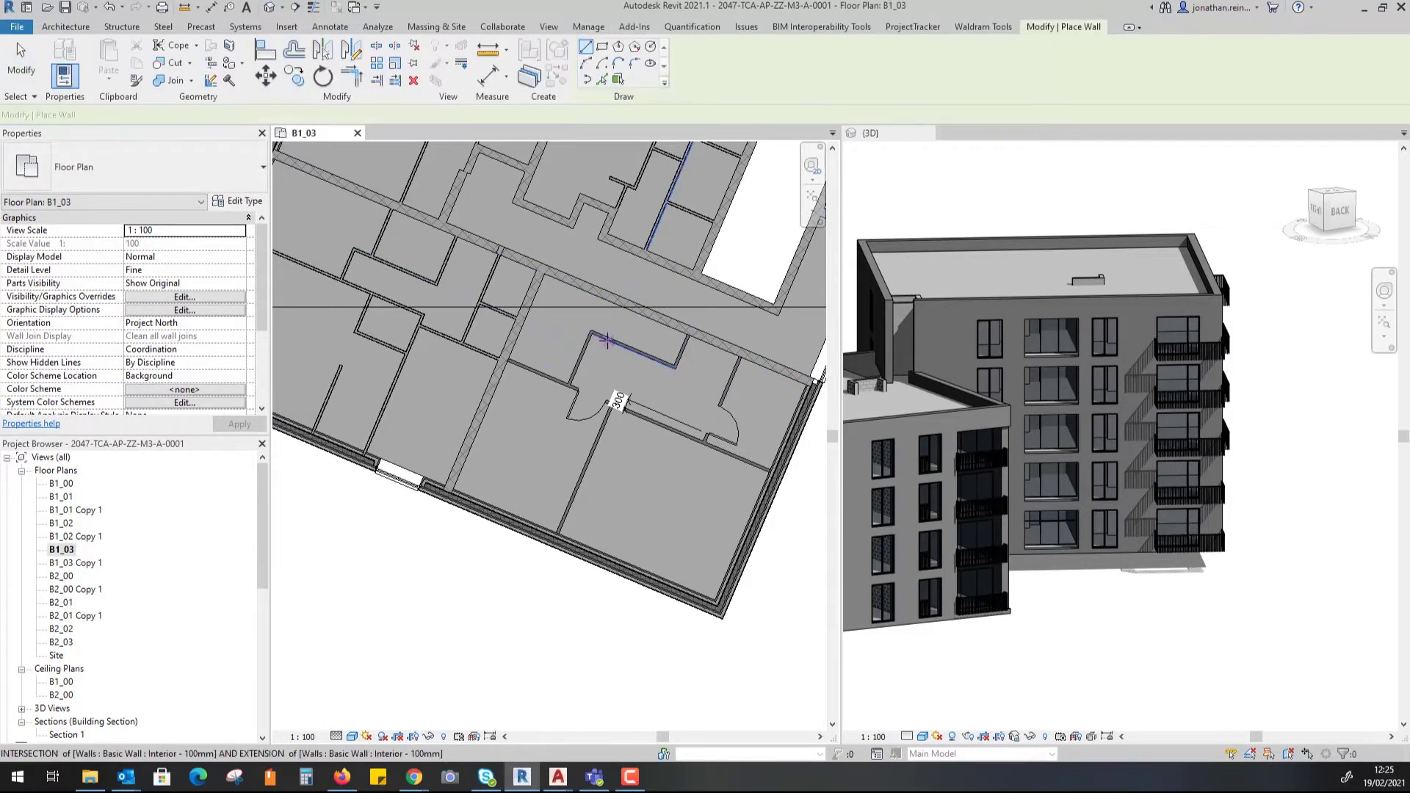
key(Escape)
key(Escape)
key(d)
key(r)
click(17, 42)
click(548, 379)
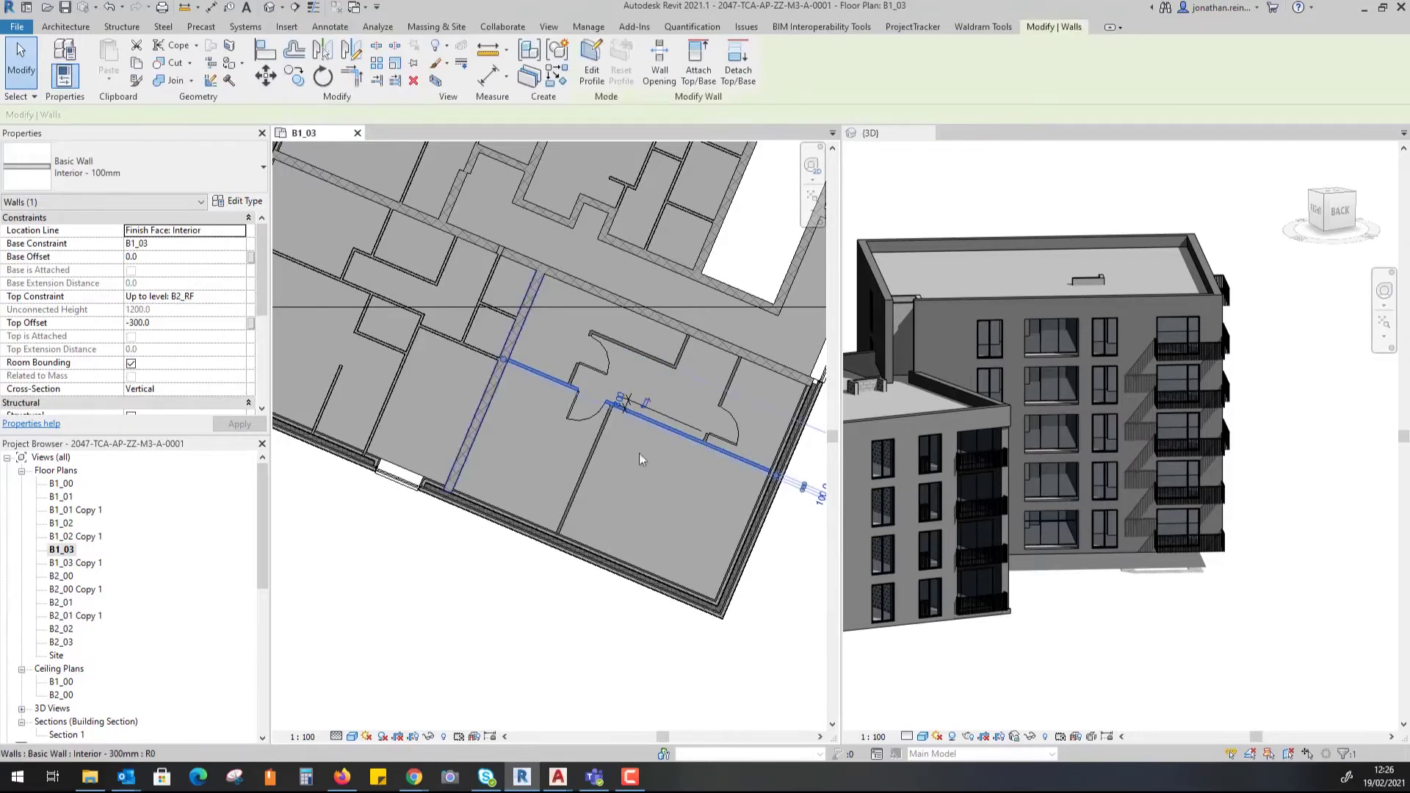
- Place three Windows_Dbl_Plain TCA WT-02 windows, two in the apartment's long exterior wall and one in its end wall
scroll(610, 491, down, 1)
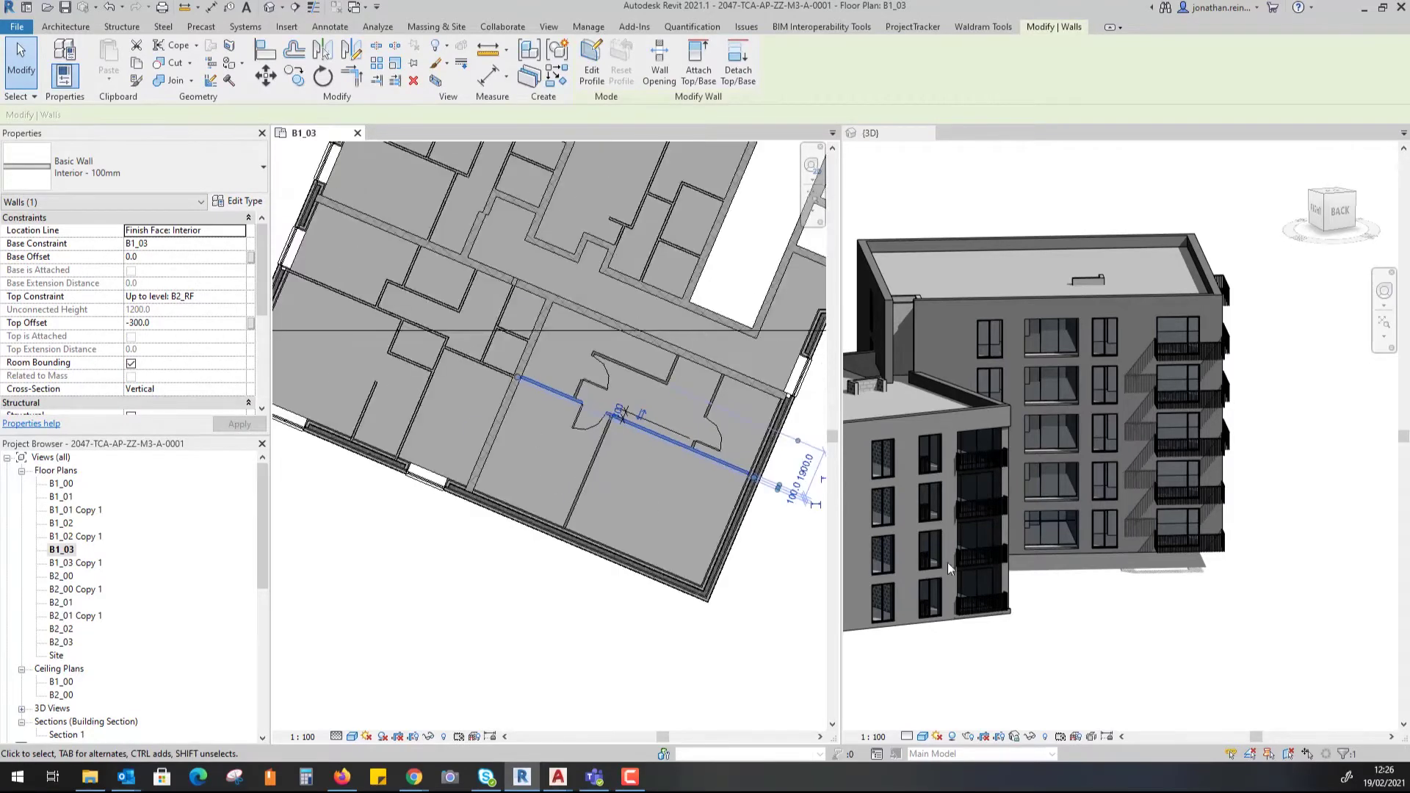
shift+middle_drag(982, 663, 1149, 614)
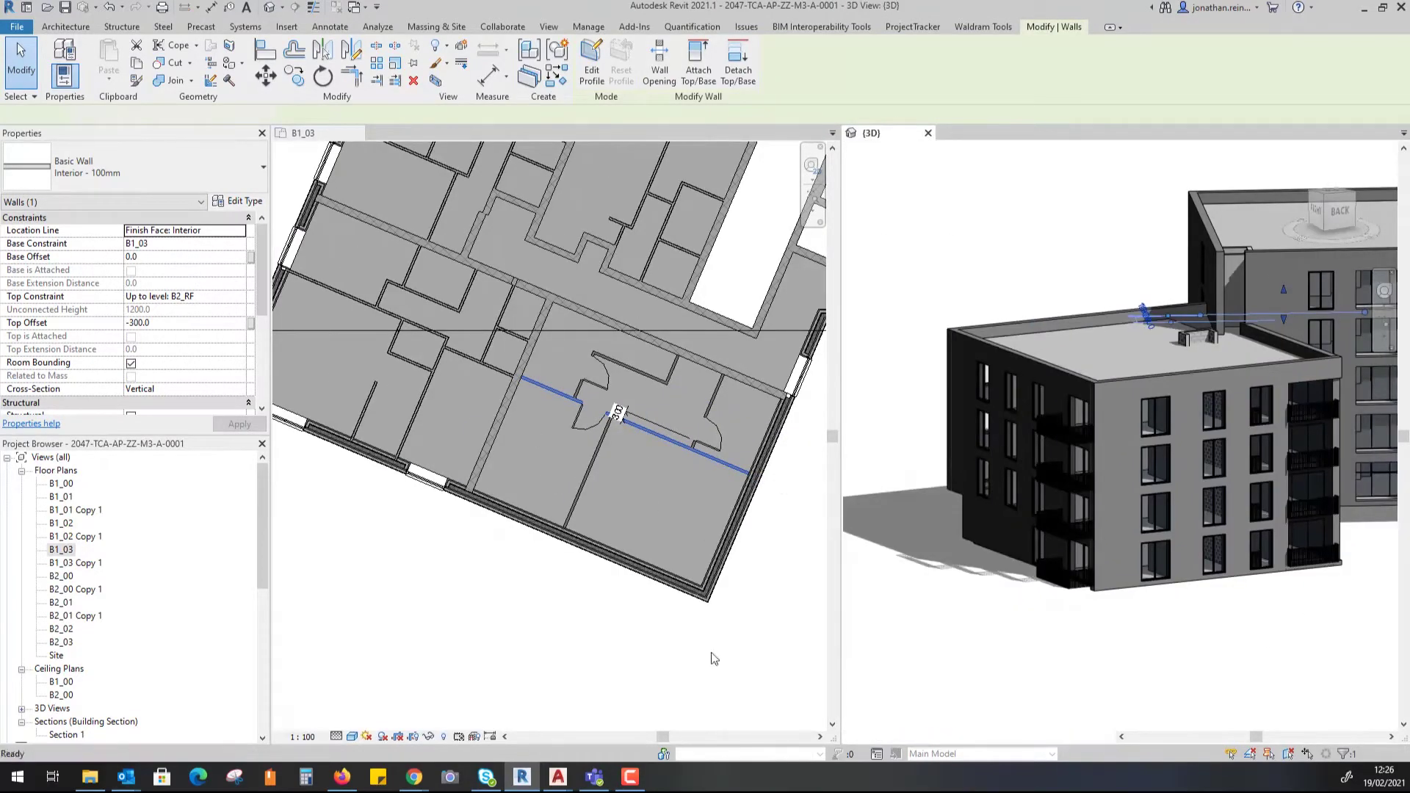
scroll(698, 491, up, 3)
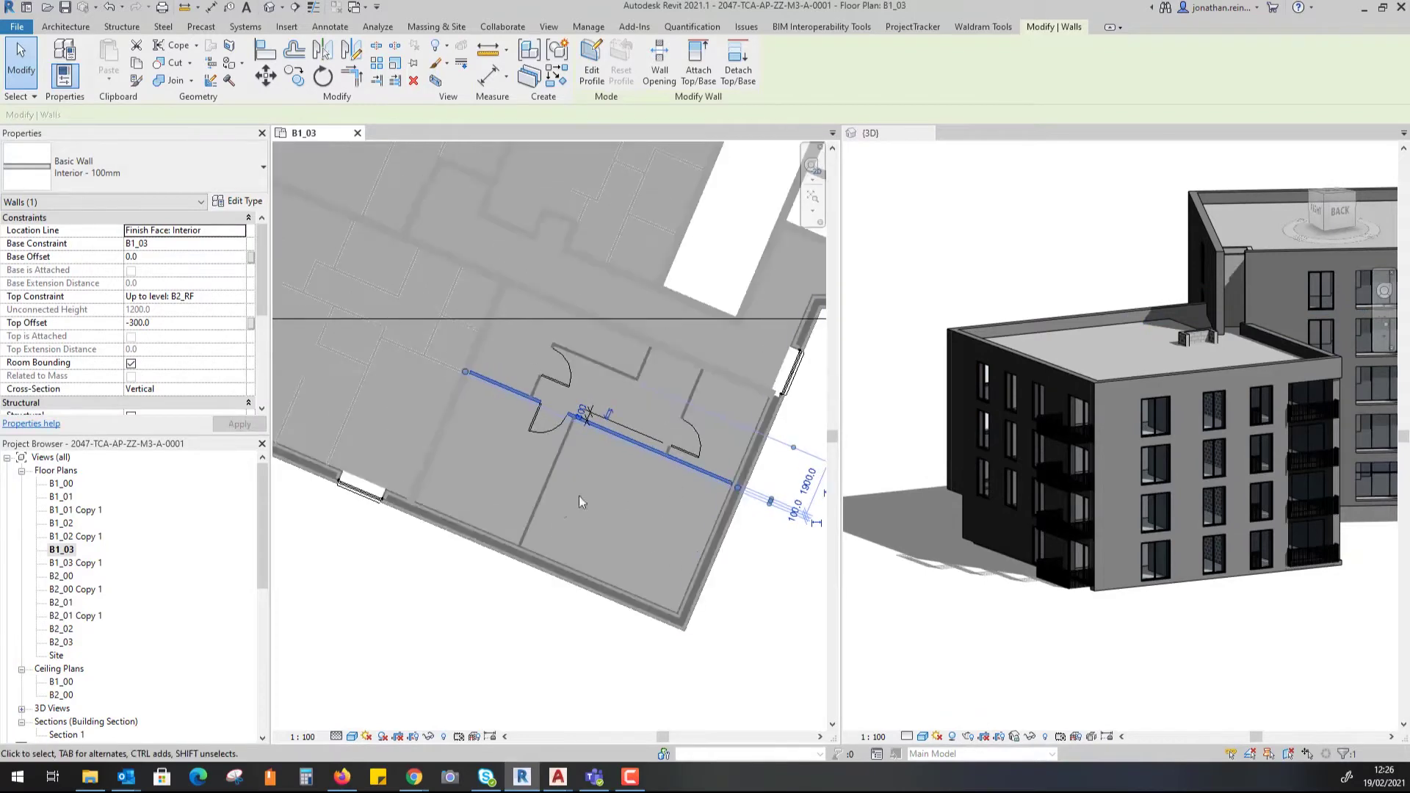
click(580, 497)
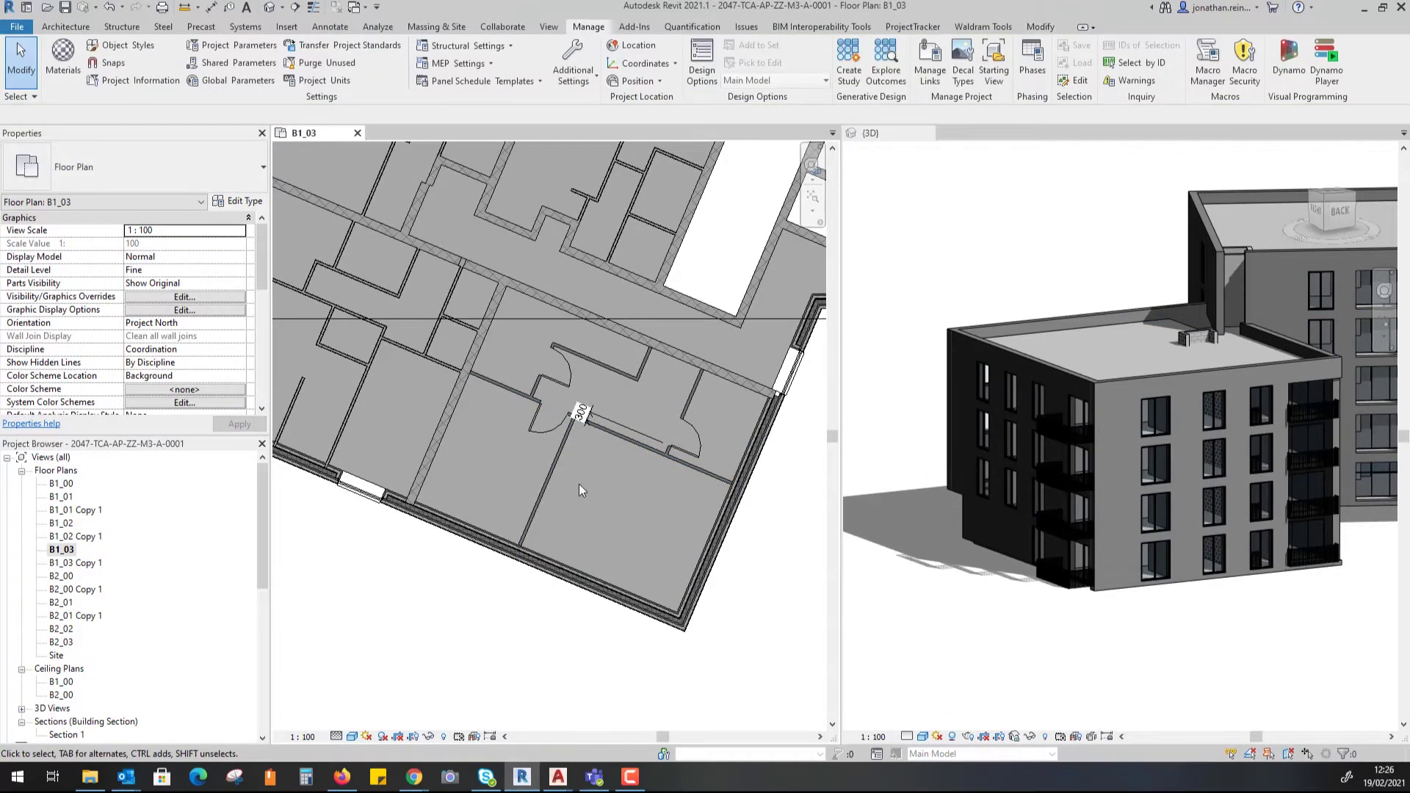
click(65, 26)
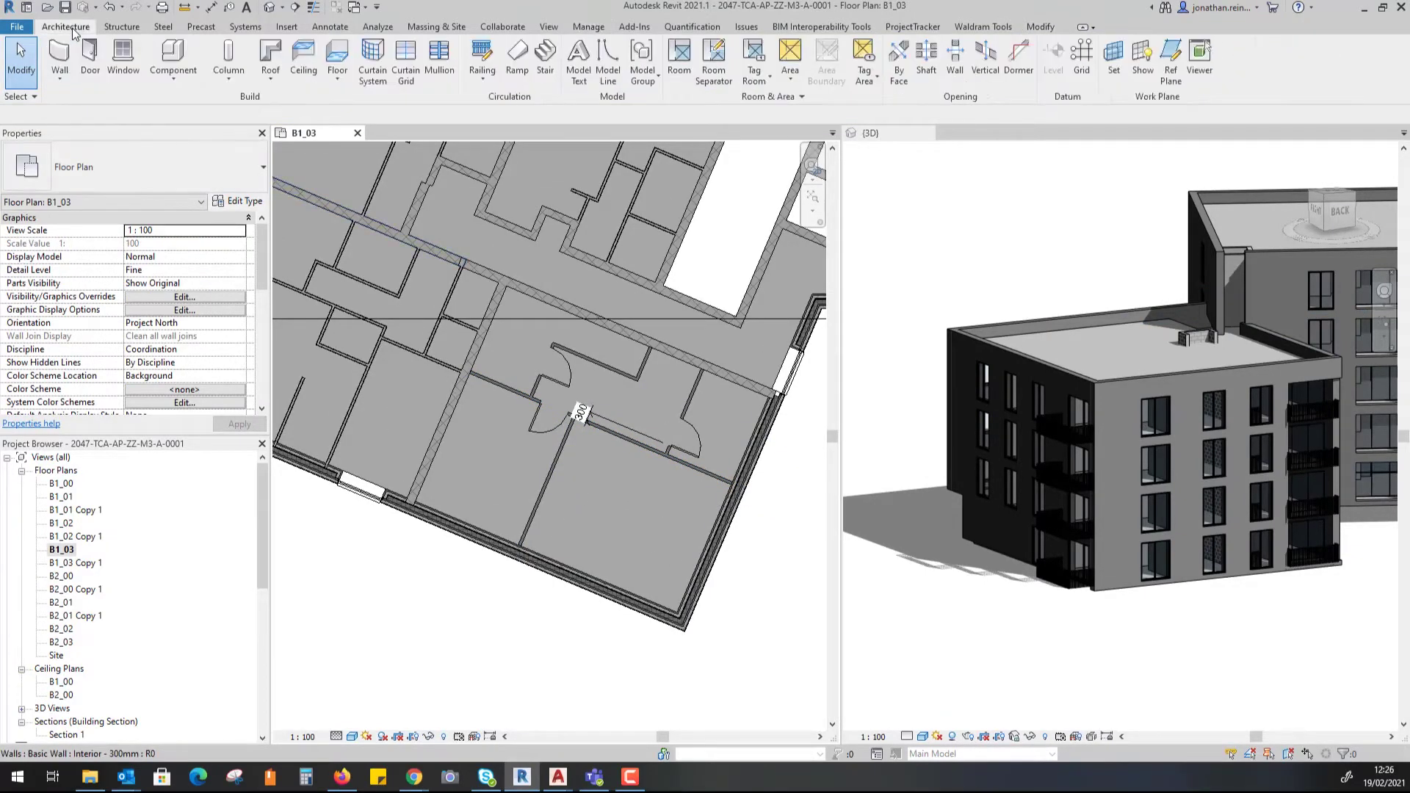
click(126, 63)
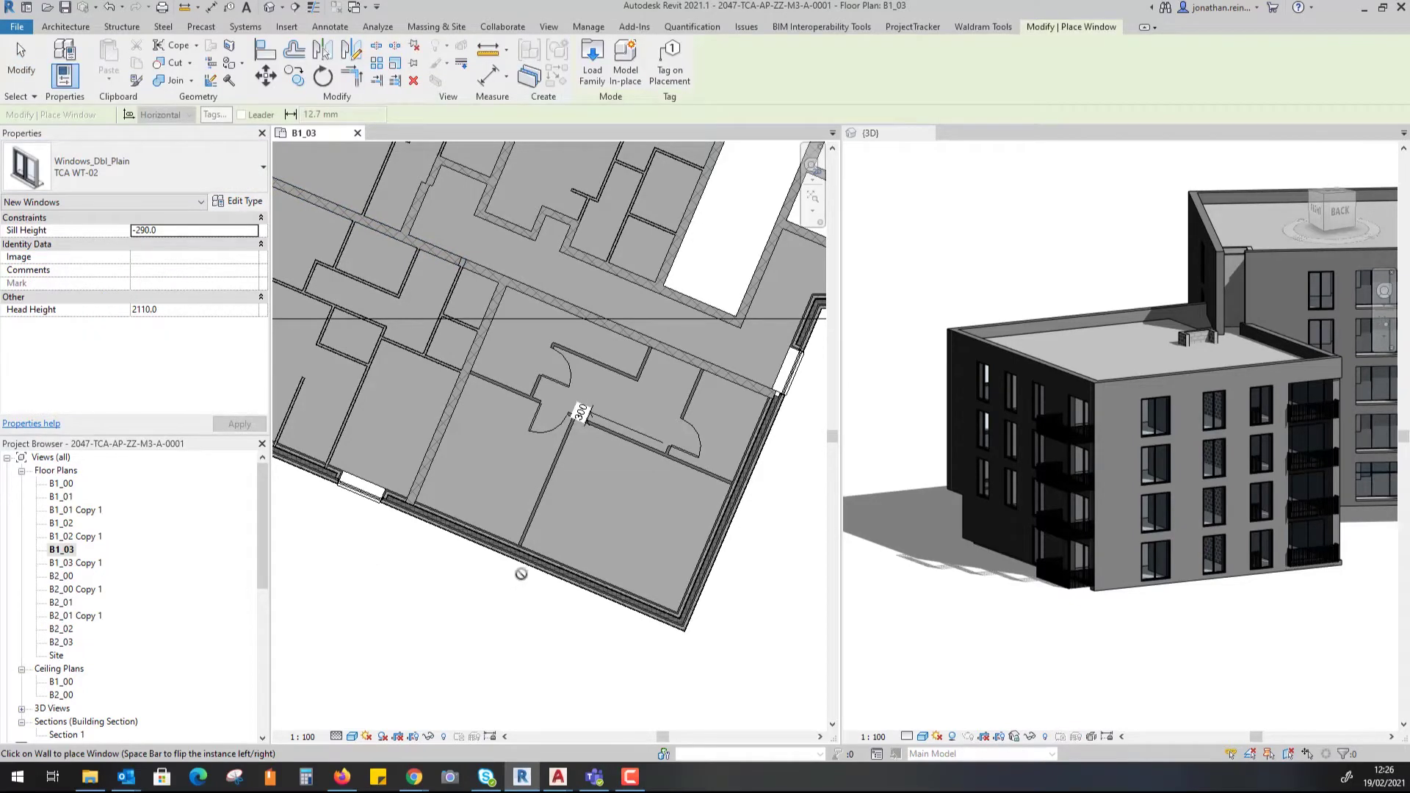
scroll(470, 544, up, 2)
click(460, 530)
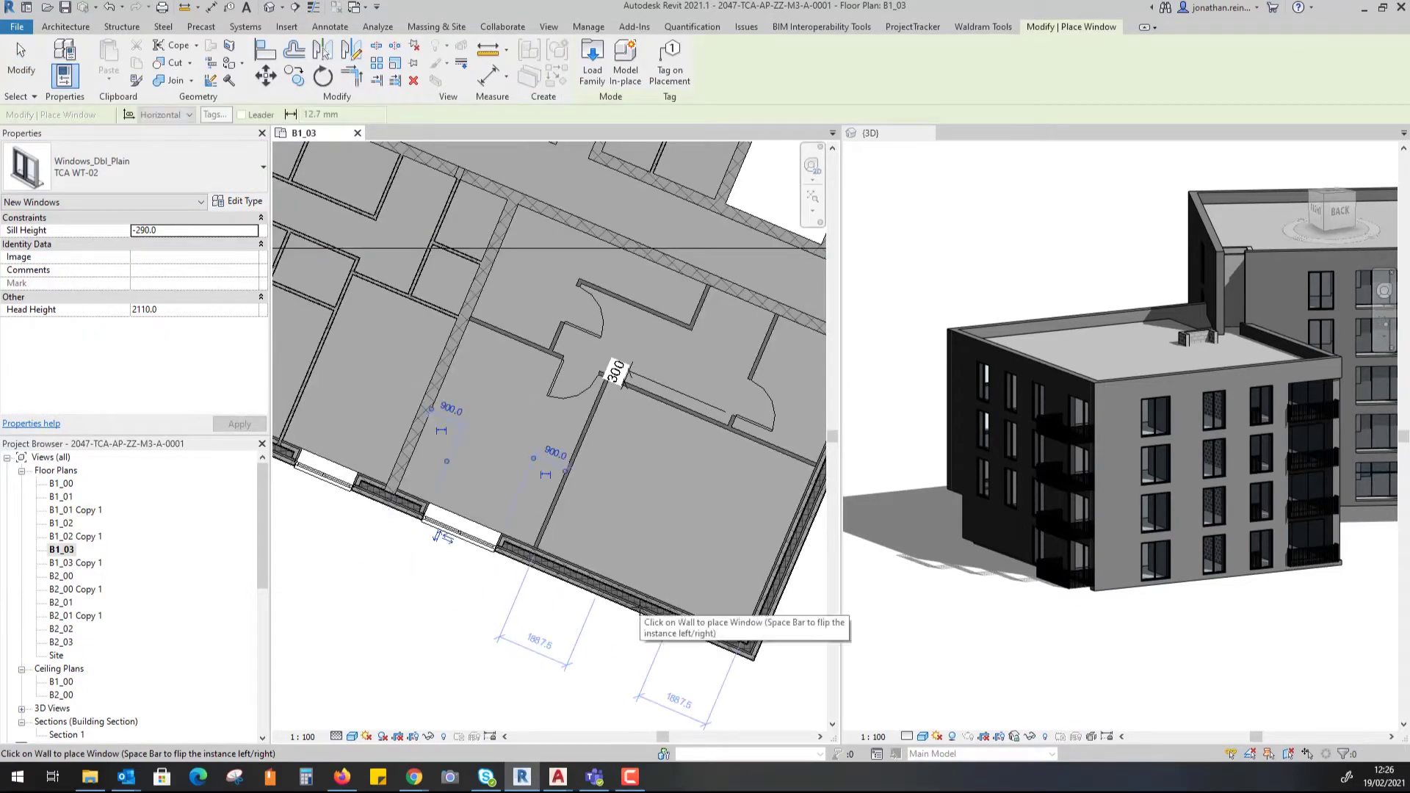
click(633, 604)
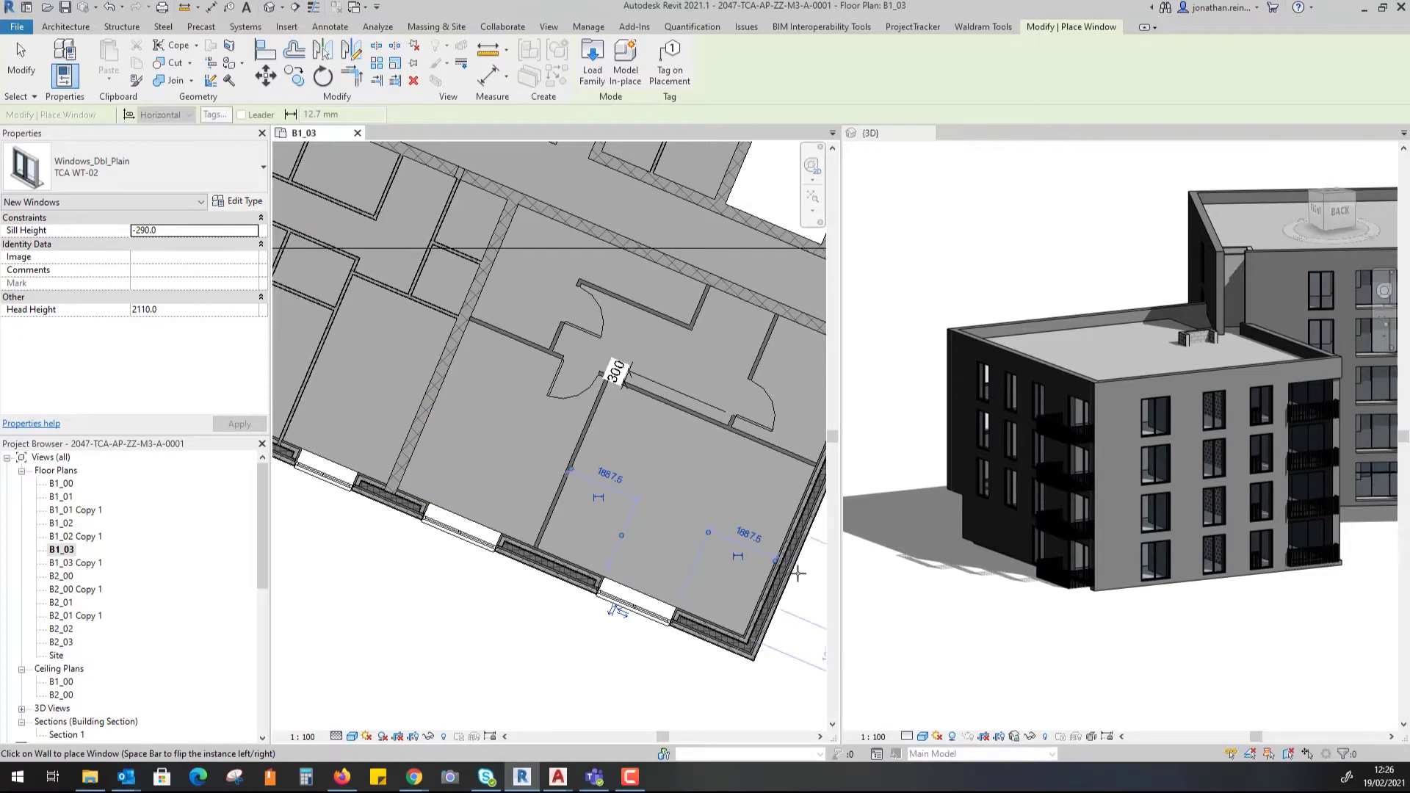
click(797, 569)
key(Escape)
key(Escape)
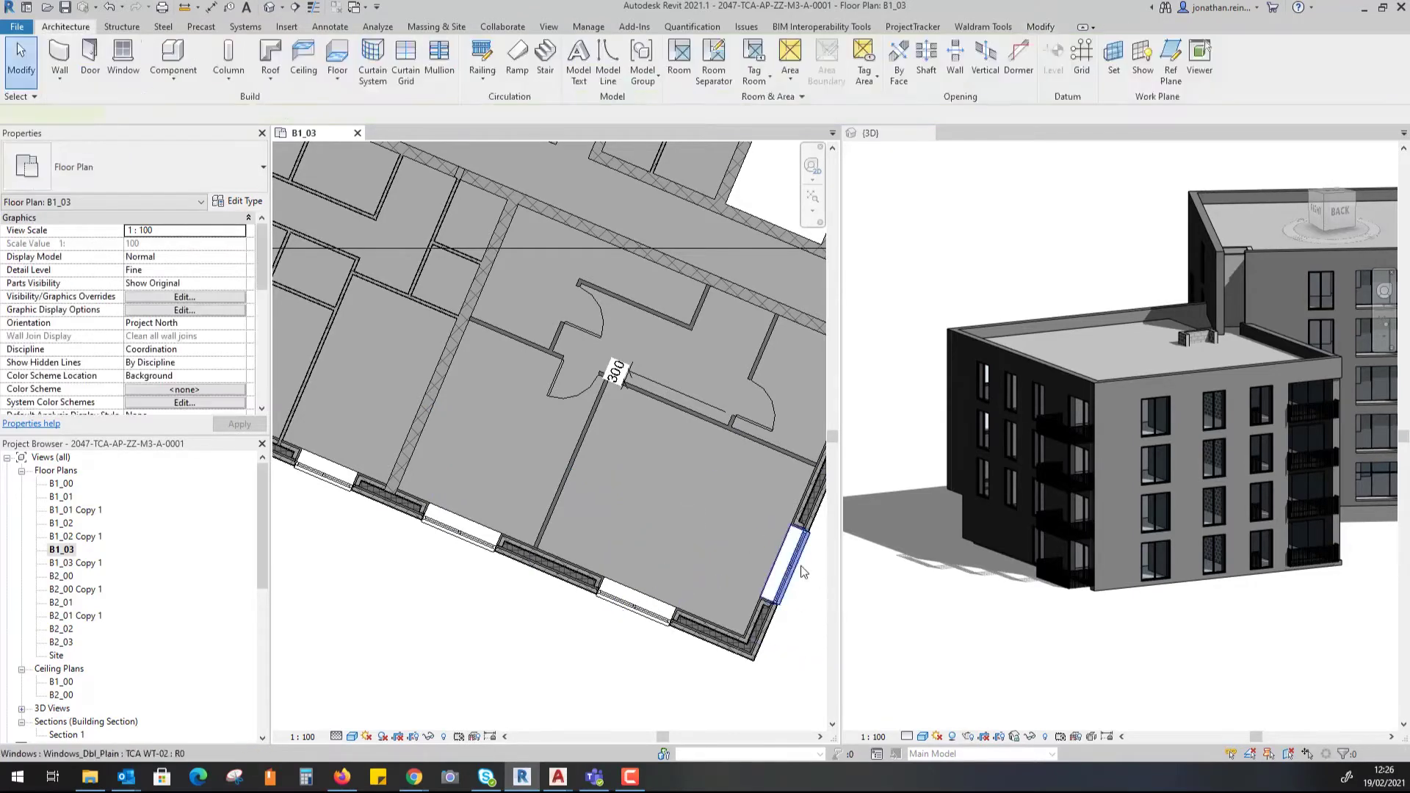
- Set the sill height of the three new windows to 0
click(792, 566)
ctrl+click(636, 610)
ctrl+click(460, 530)
click(200, 243)
text(0)
click(239, 423)
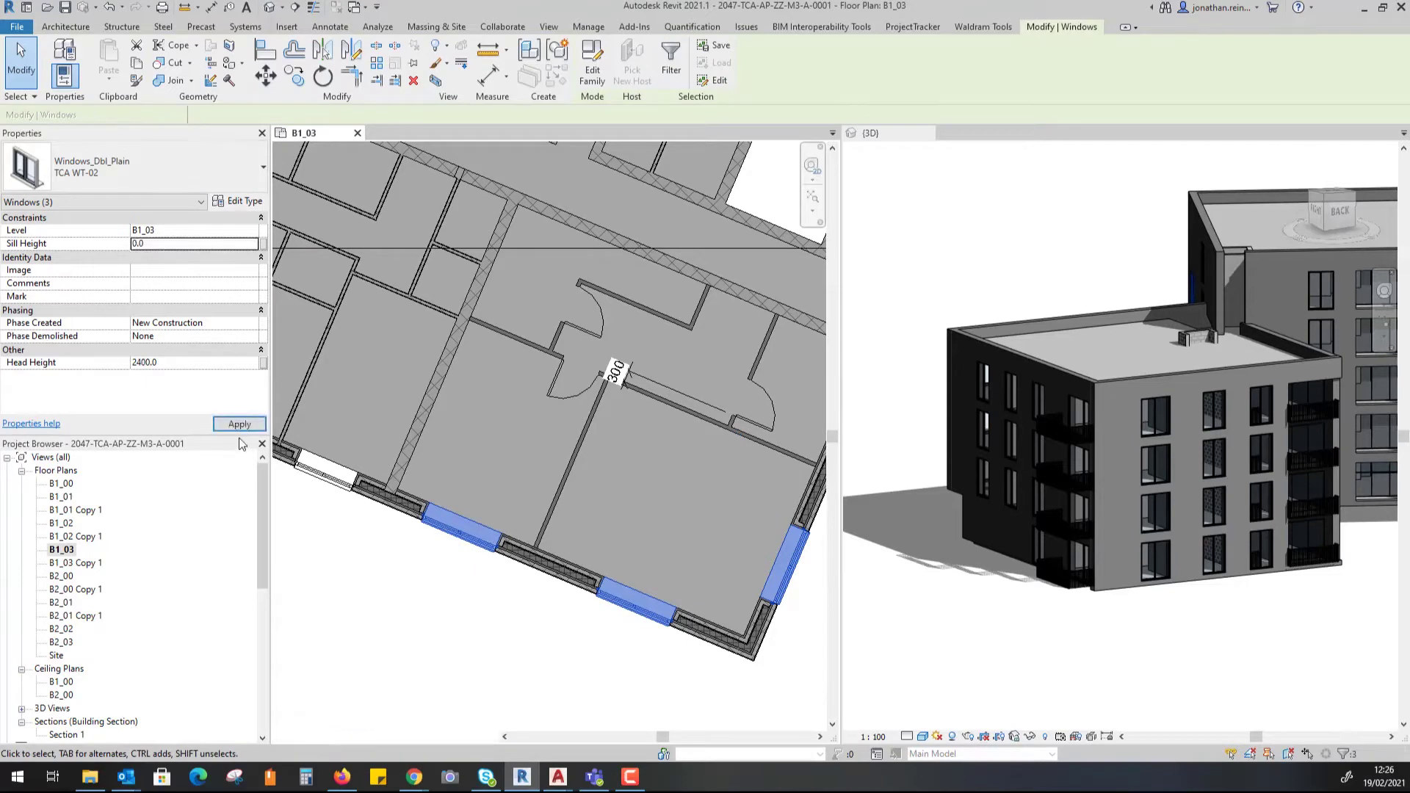
key(Escape)
- Dismiss the leftover temporary dimension beside the door in the dividing wall
click(572, 462)
scroll(683, 441, down, 1)
middle_drag(684, 439, 585, 443)
key(Escape)
key(Escape)
scroll(460, 323, up, 2)
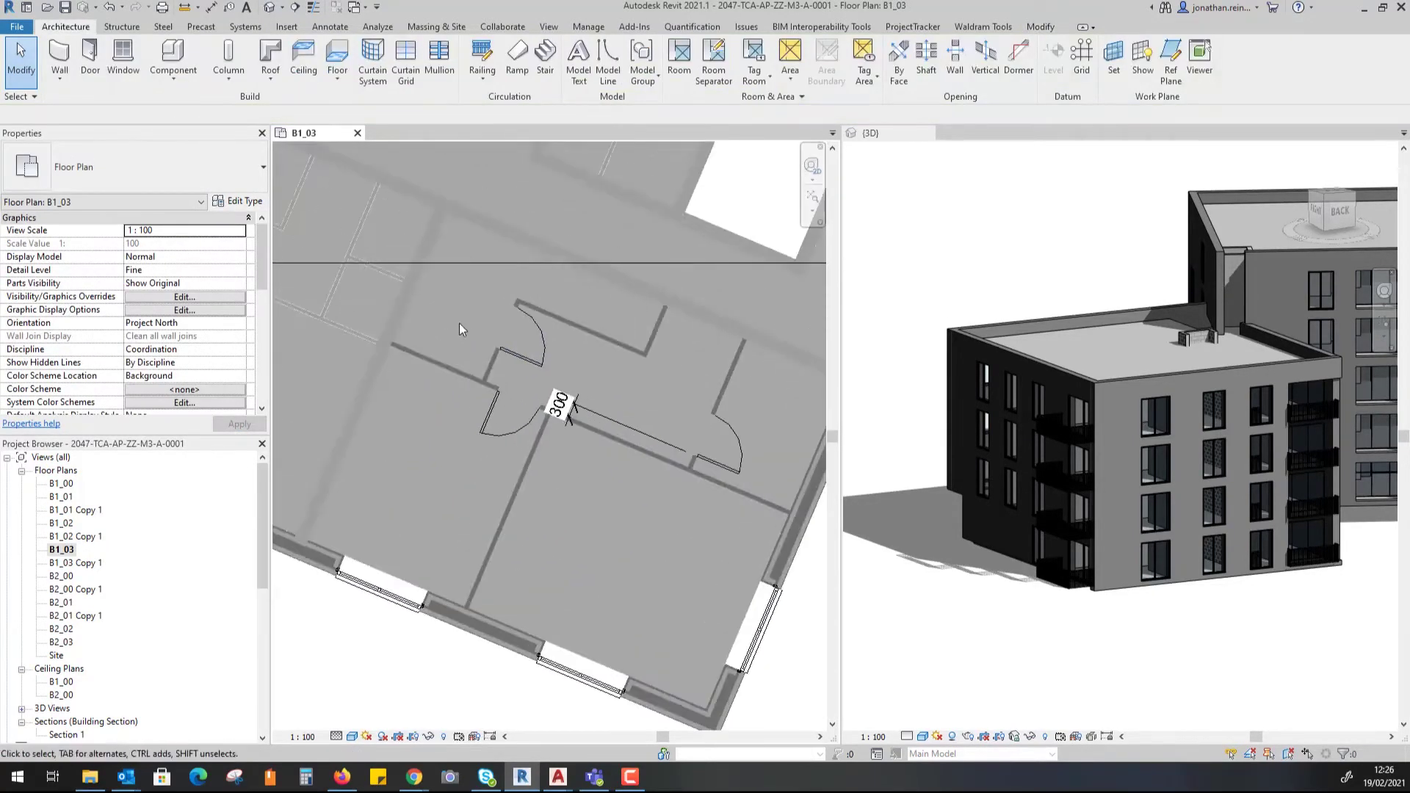
click(575, 406)
key(Escape)
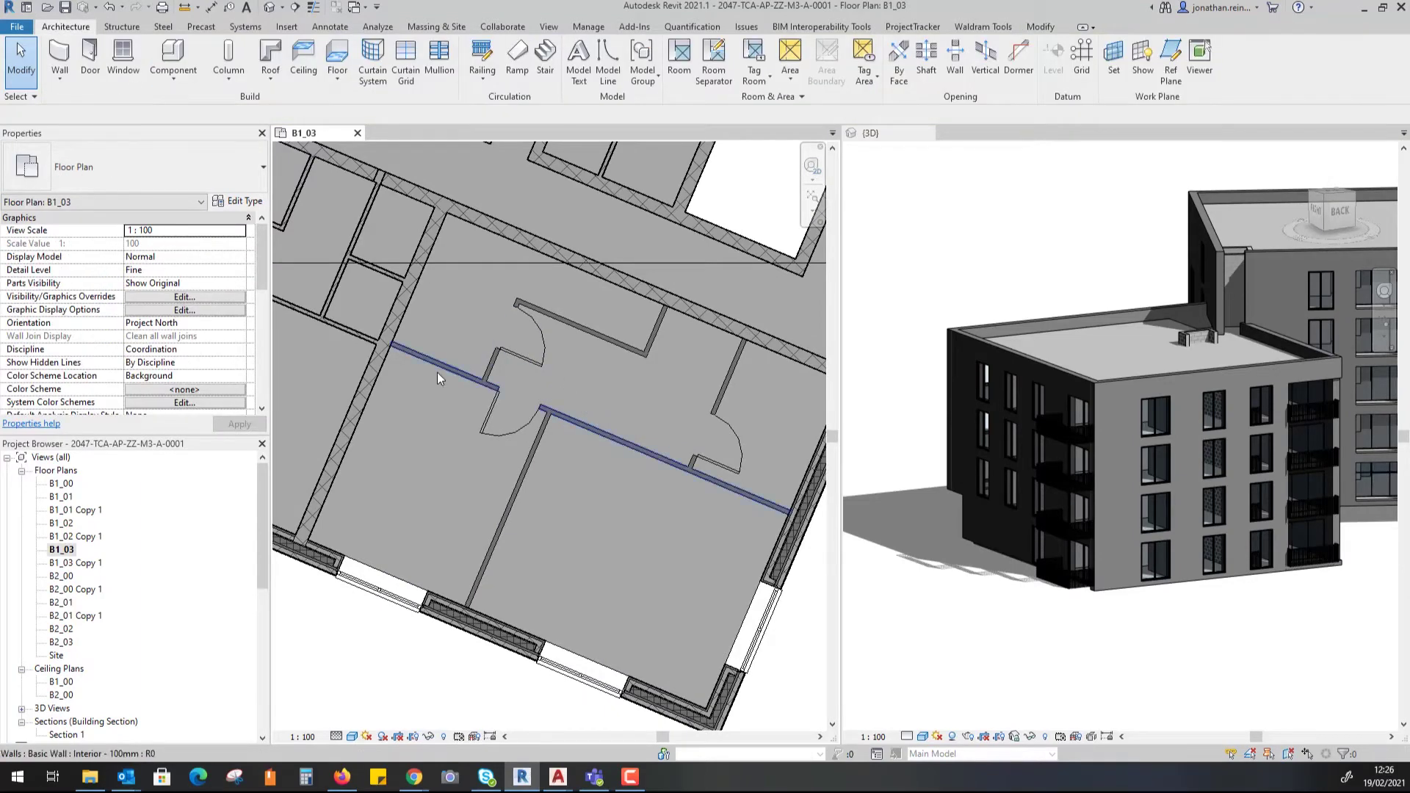
- Group the new apartment's six interior walls, three doors and three windows as a model group named Apartment Type 10
click(438, 372)
ctrl+click(527, 468)
ctrl+click(490, 430)
ctrl+click(498, 363)
ctrl+click(529, 354)
ctrl+click(574, 321)
ctrl+click(661, 332)
ctrl+click(724, 380)
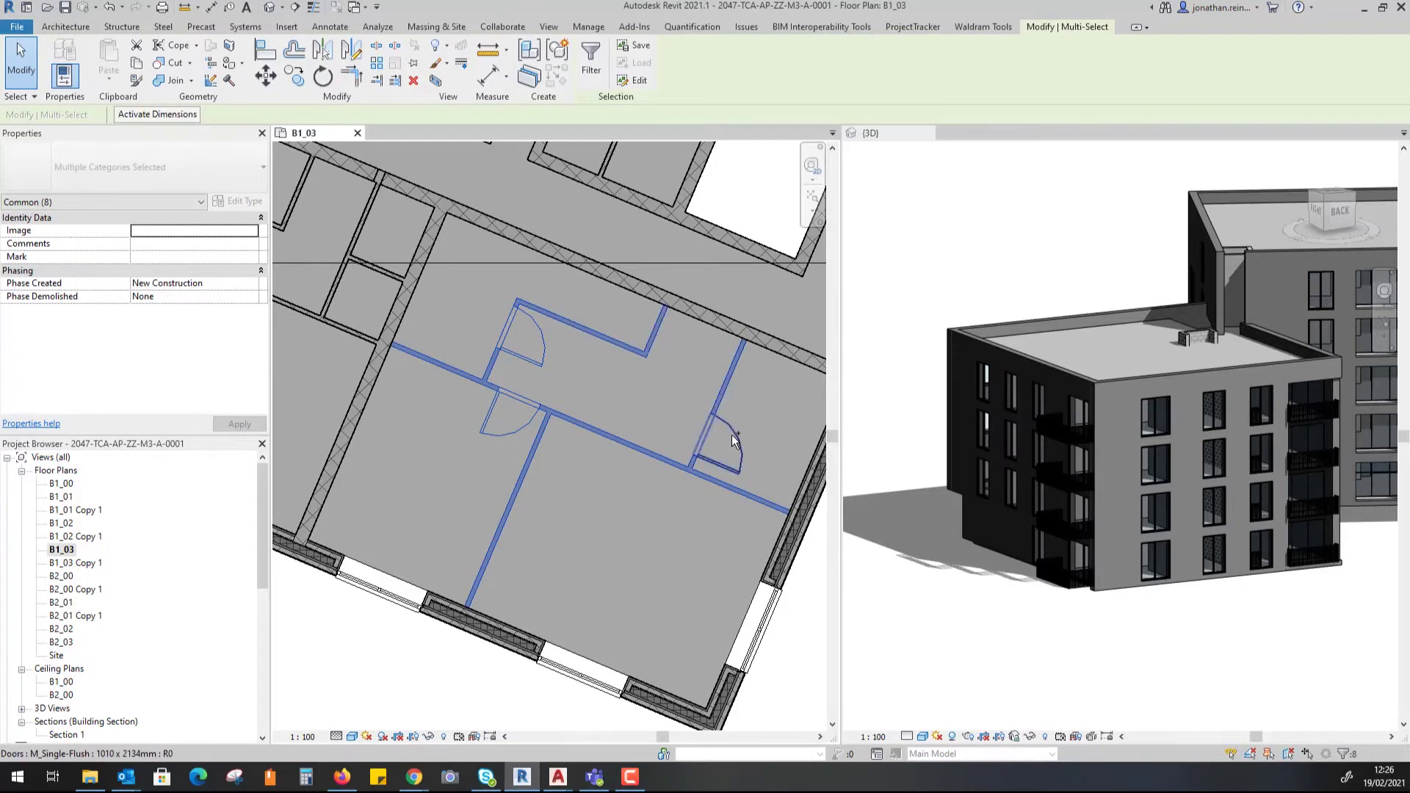
ctrl+click(732, 435)
ctrl+click(757, 625)
ctrl+click(582, 668)
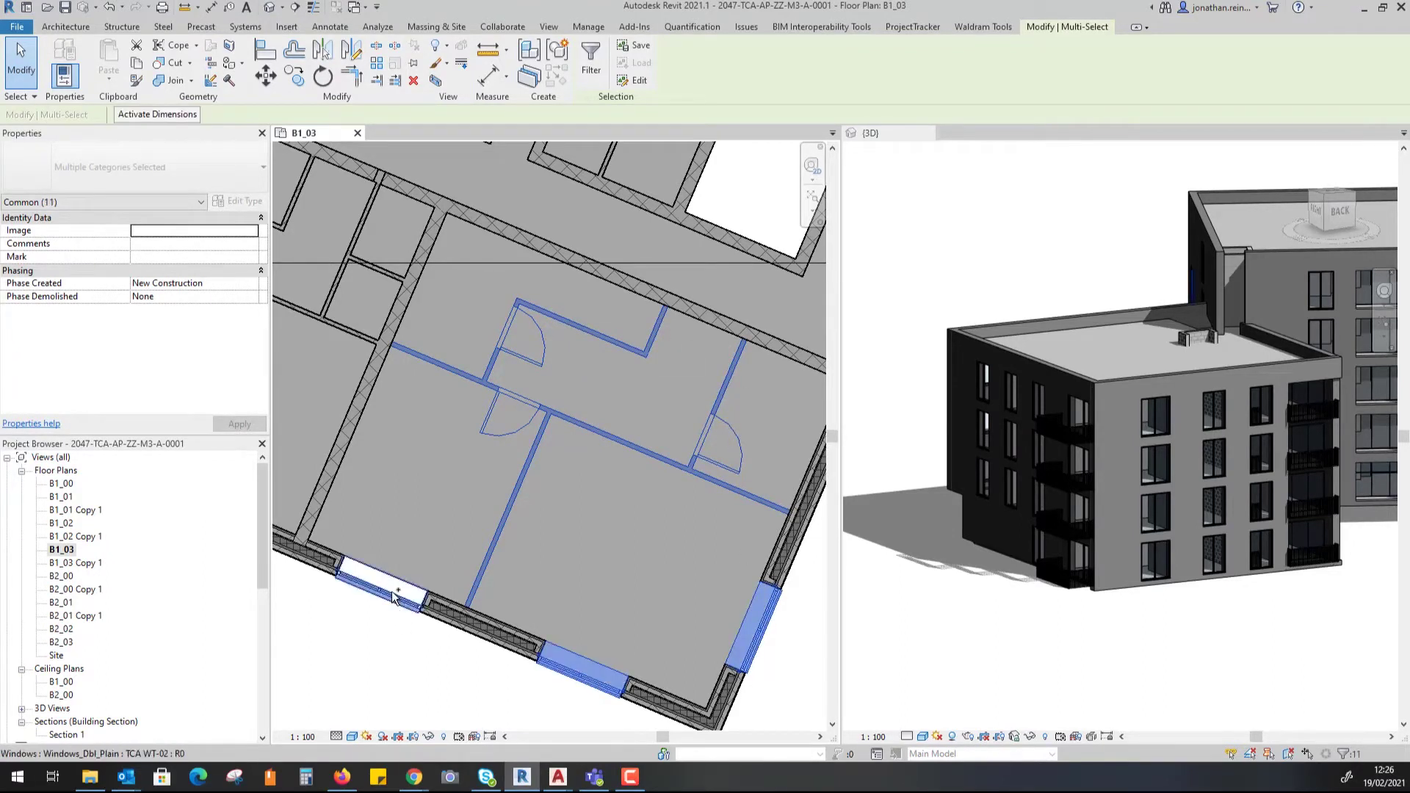
ctrl+click(381, 583)
ctrl+click(573, 412)
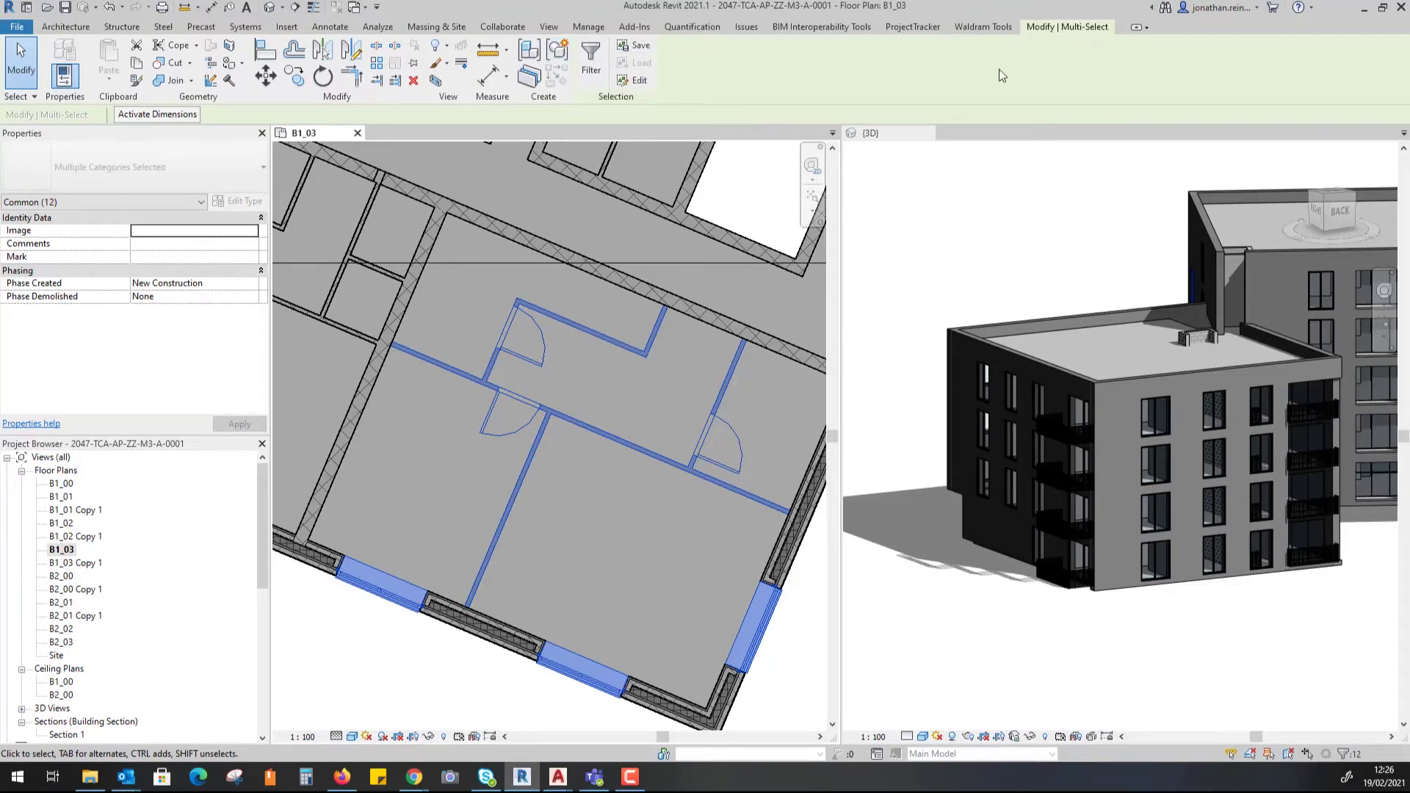
click(560, 51)
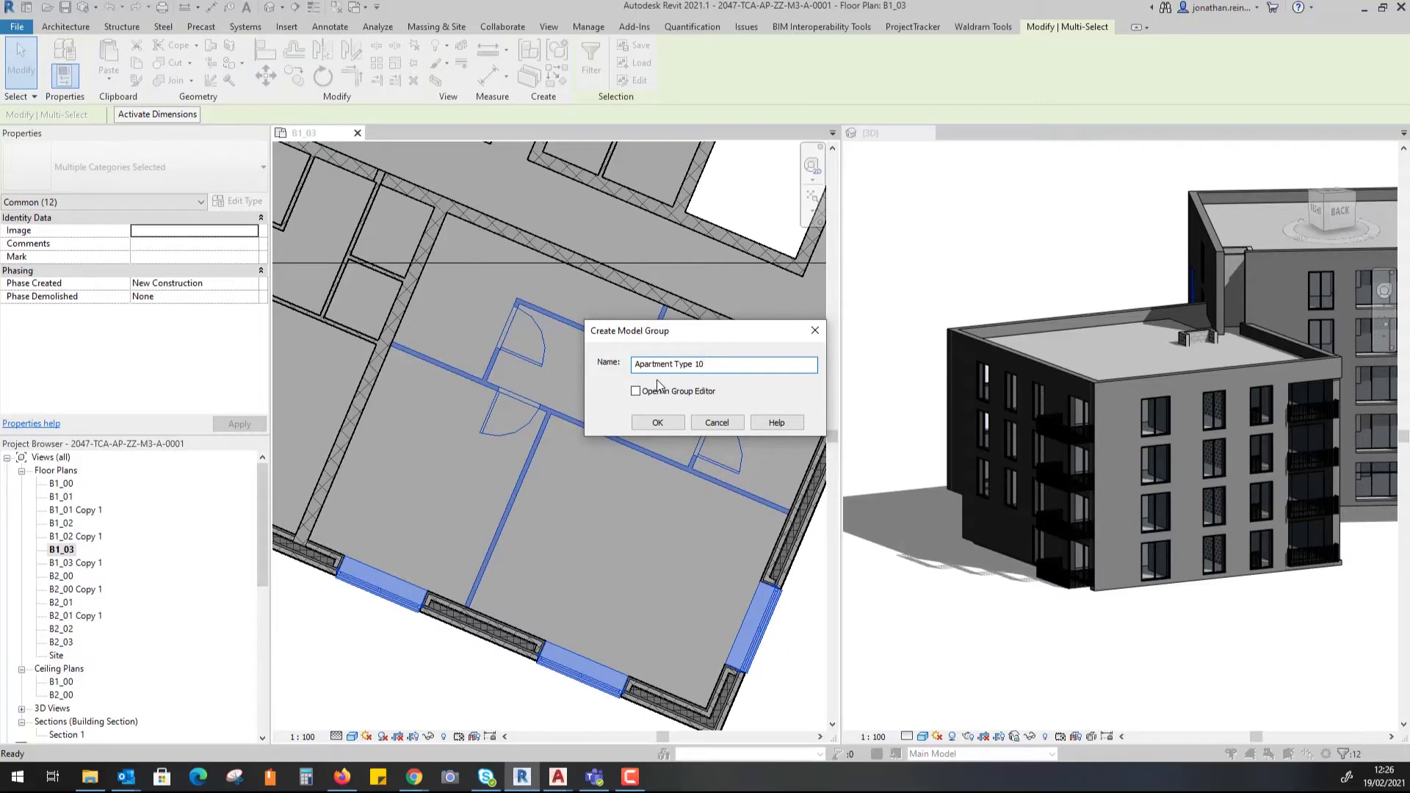
click(656, 424)
- Open the building section view that cuts through the new apartment from its section line on the floor plan
scroll(654, 424, down, 1)
shift+middle_drag(997, 241, 1072, 472)
middle_drag(1073, 472, 1241, 567)
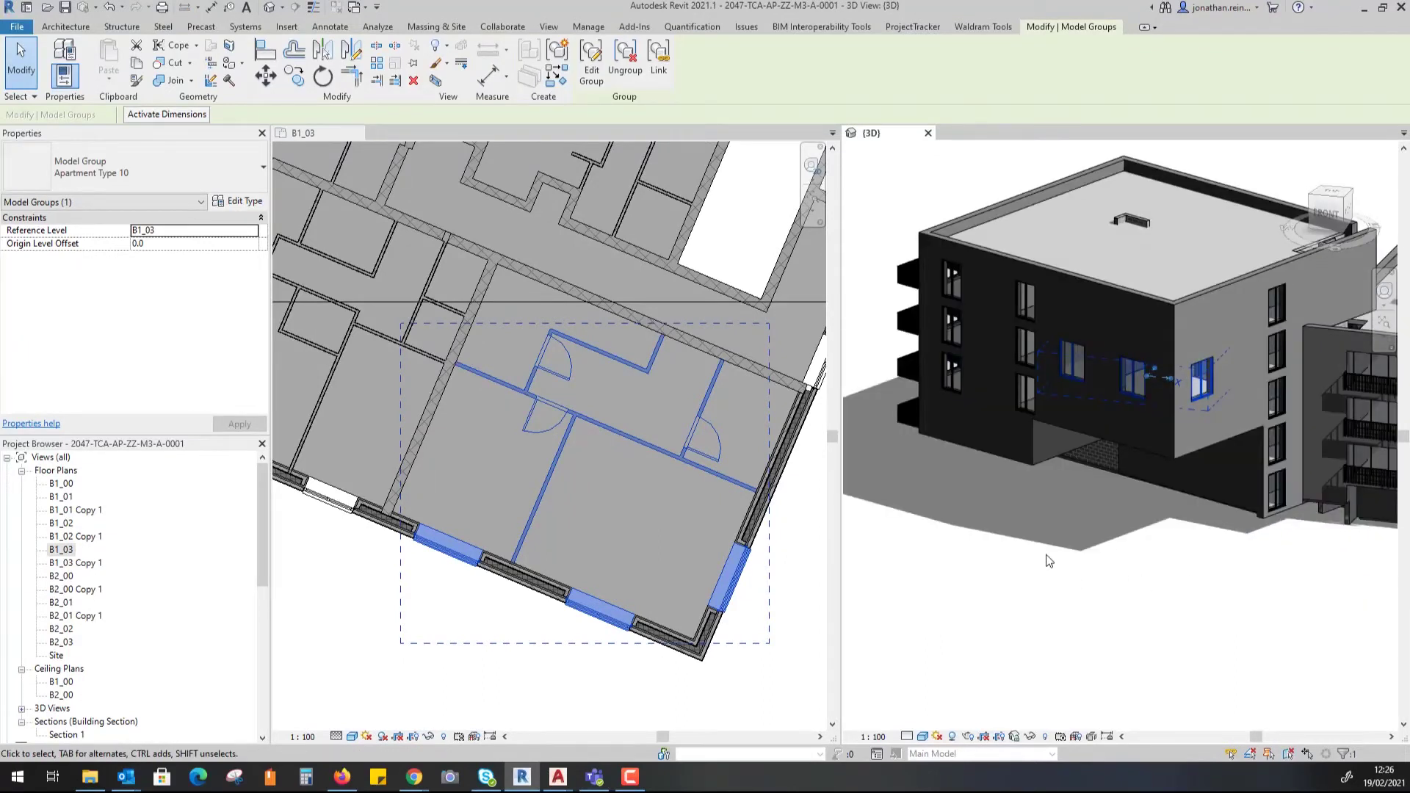
scroll(1049, 561, down, 1)
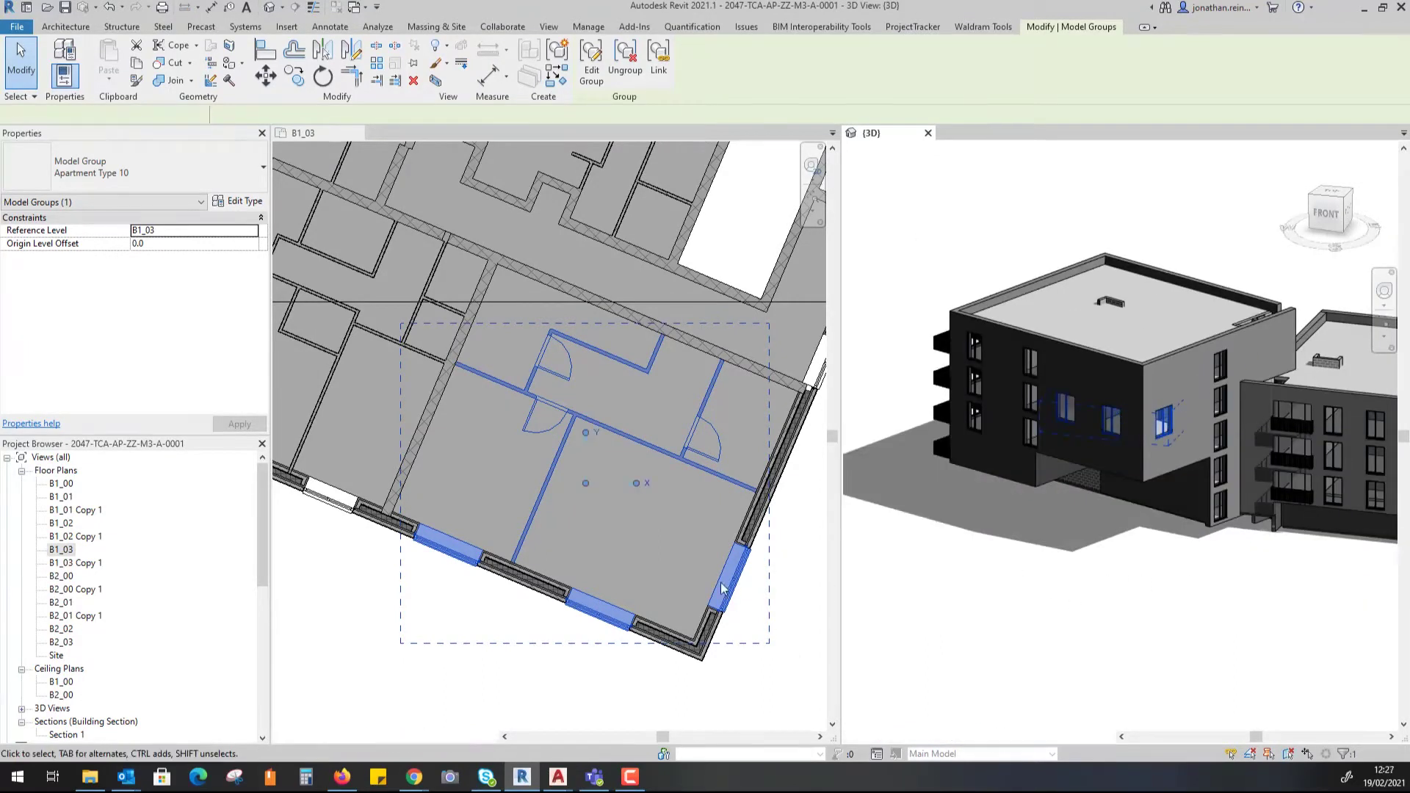
scroll(712, 426, down, 5)
click(713, 422)
scroll(717, 423, up, 3)
scroll(722, 422, down, 3)
drag(721, 417, 679, 521)
right_click(678, 520)
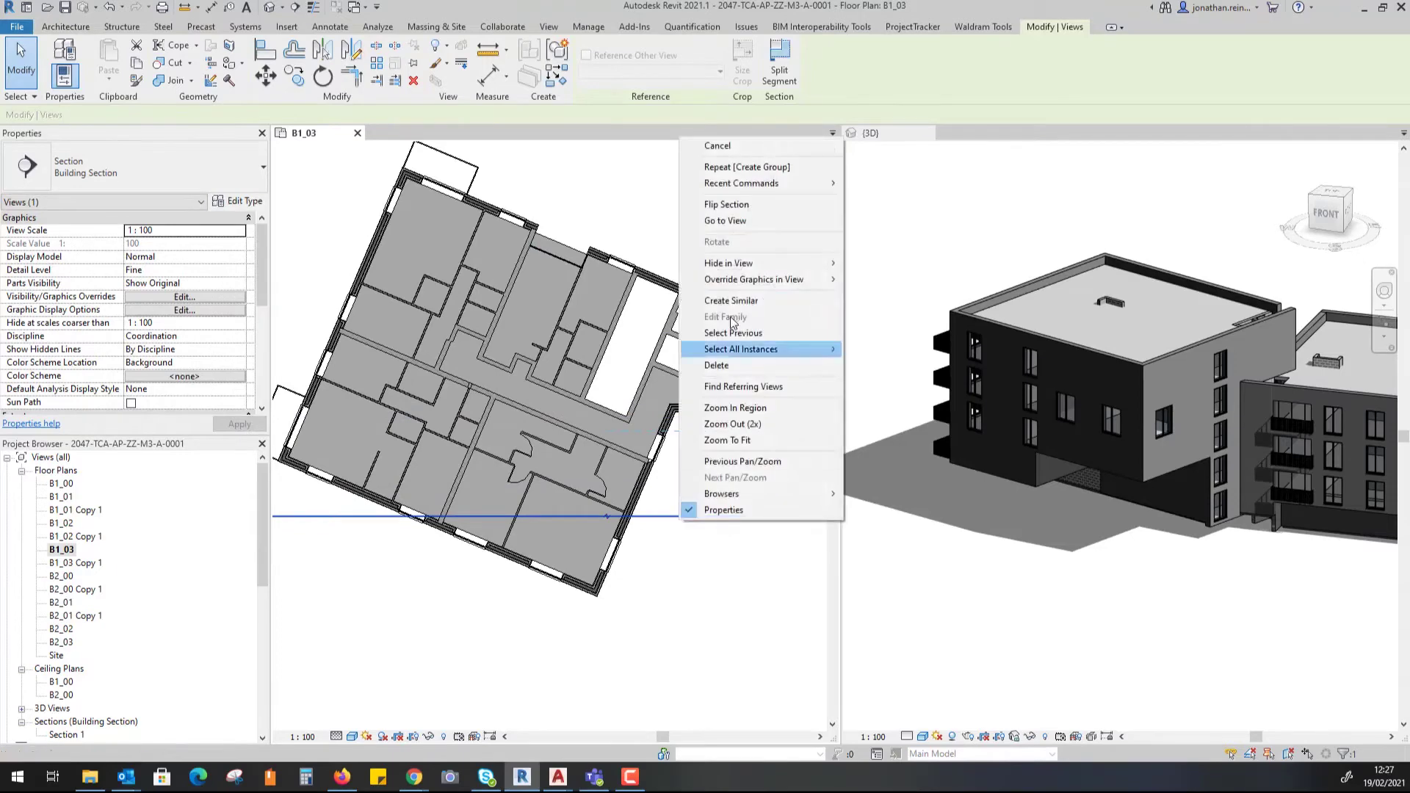
click(746, 220)
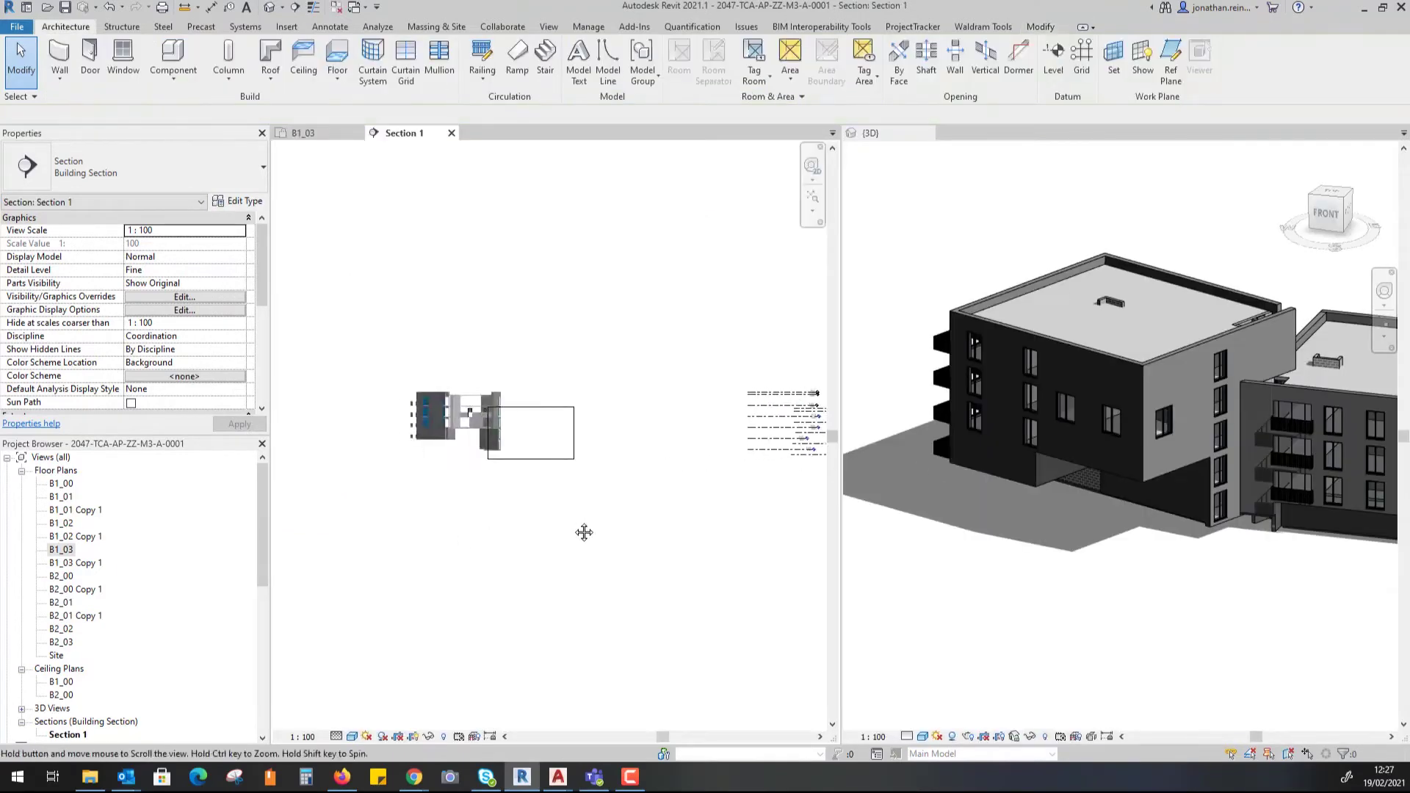
scroll(446, 432, up, 5)
scroll(564, 413, up, 2)
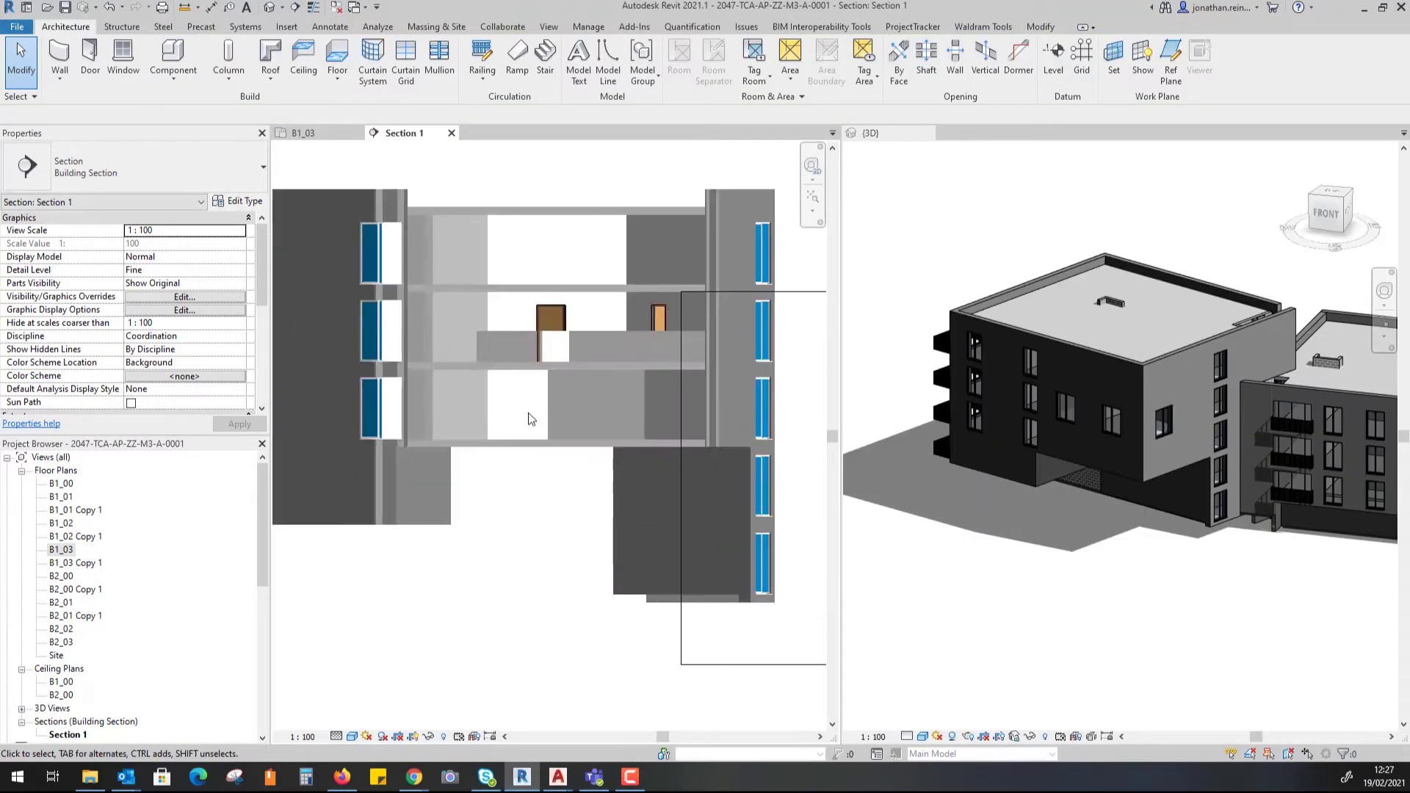
middle_drag(529, 415, 654, 419)
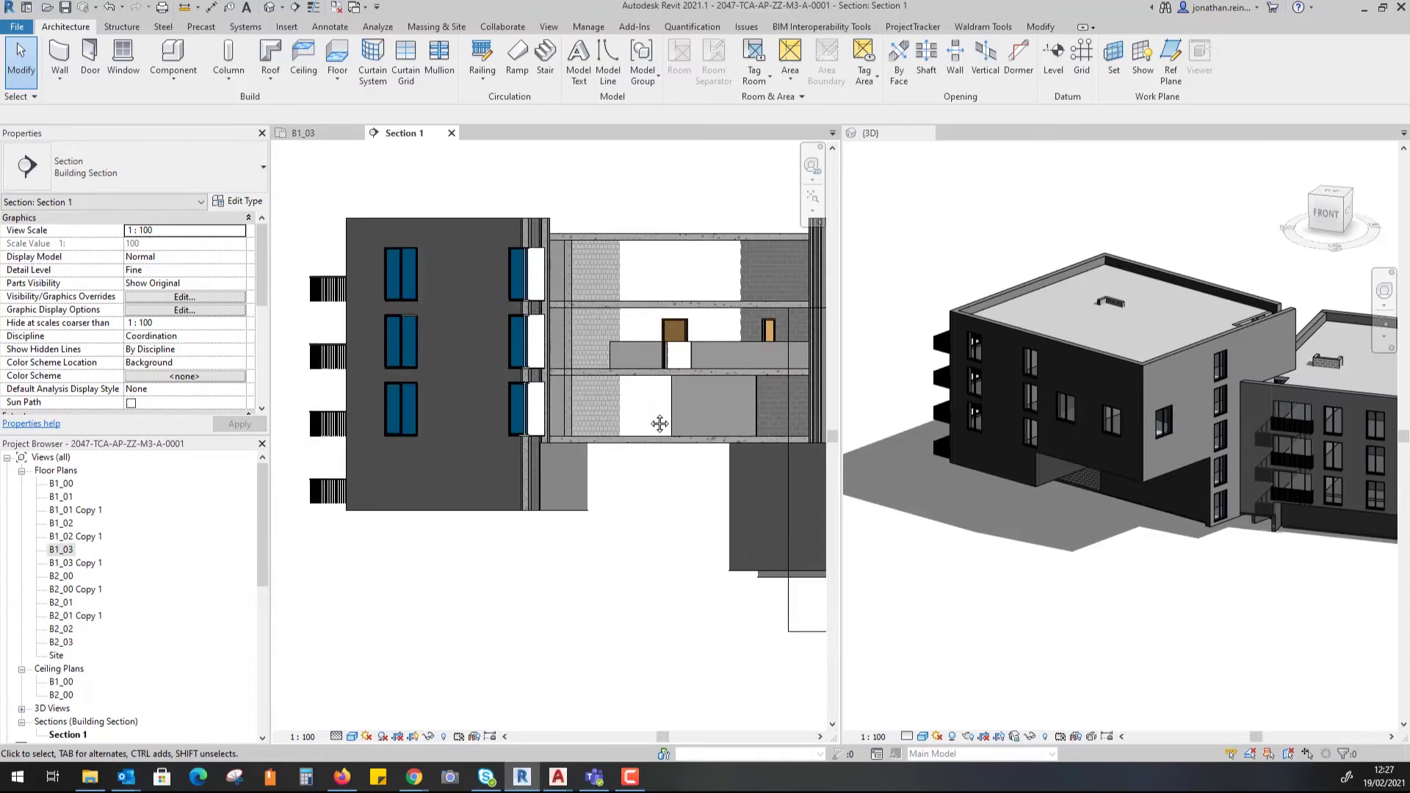
- Copy the Apartment Type 10 group one storey up in the section, from level B1_03 to B1_04, with Constrain off
click(647, 353)
scroll(595, 323, up, 3)
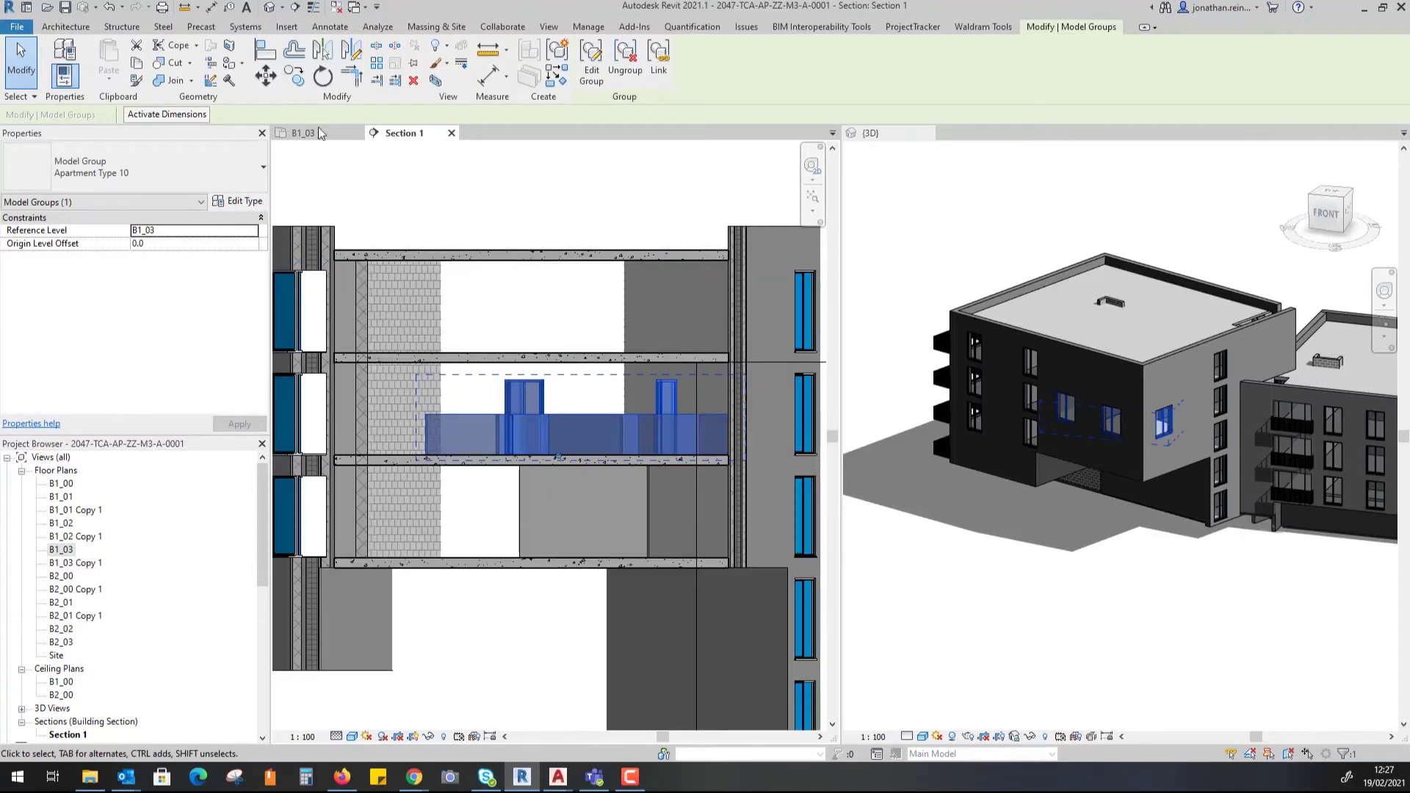
click(296, 76)
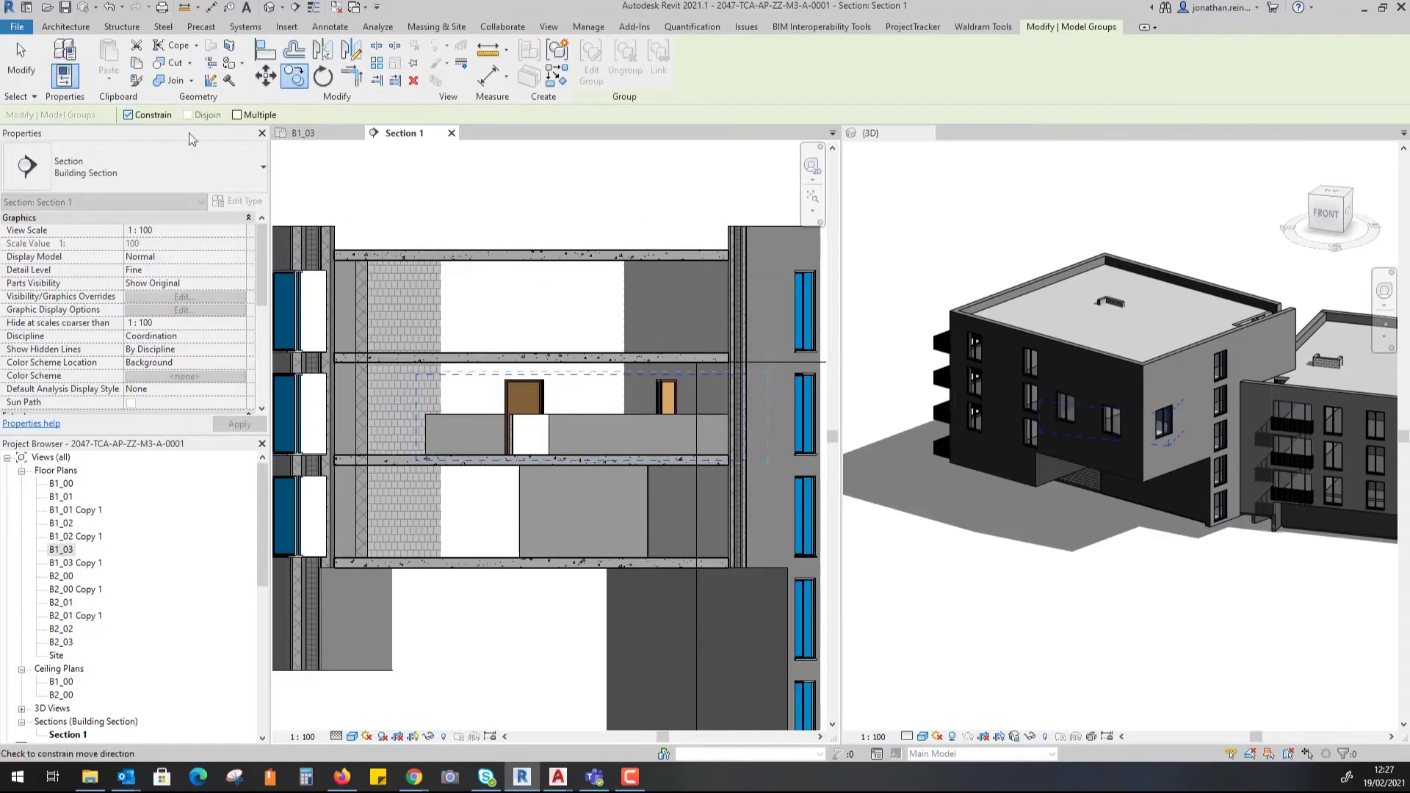
scroll(406, 454, up, 2)
click(411, 459)
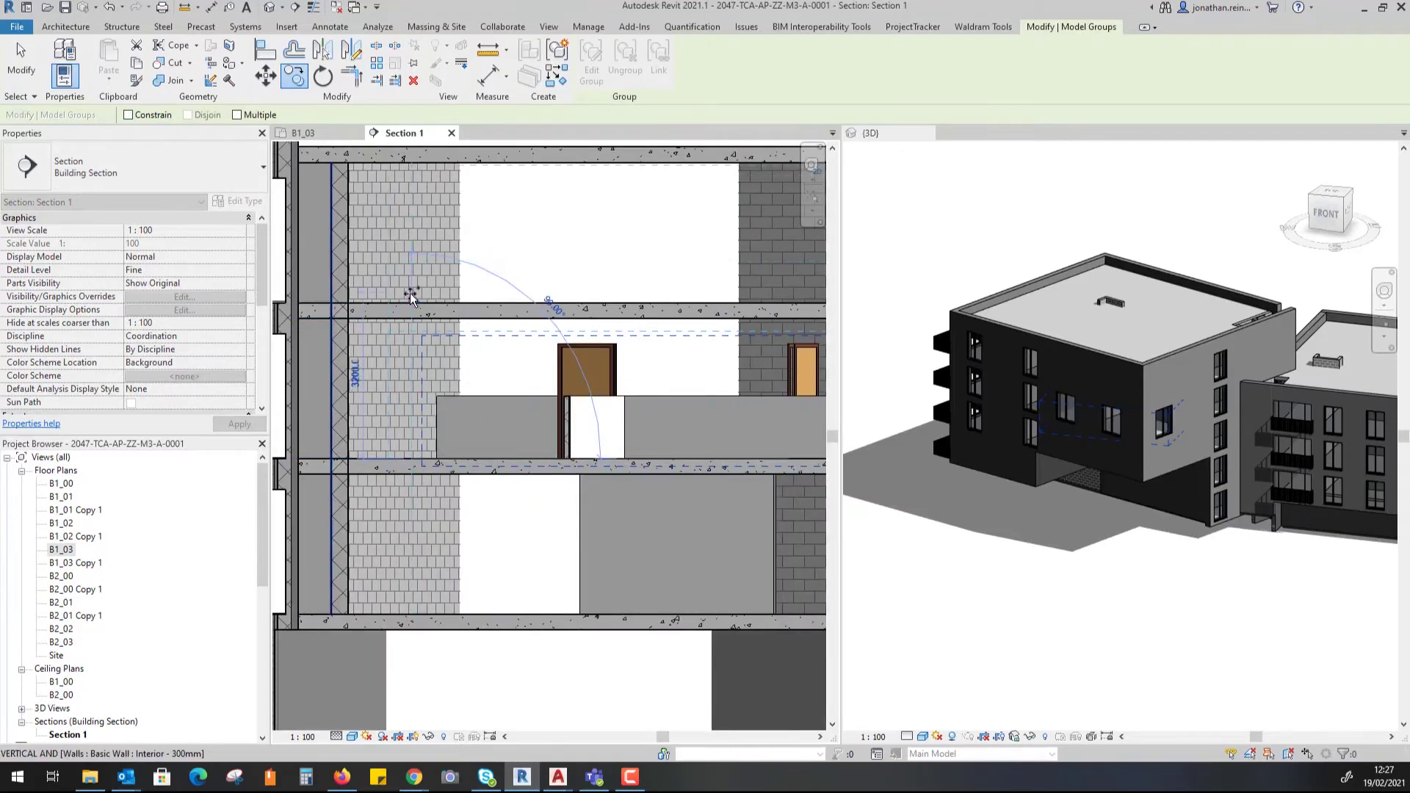
click(412, 301)
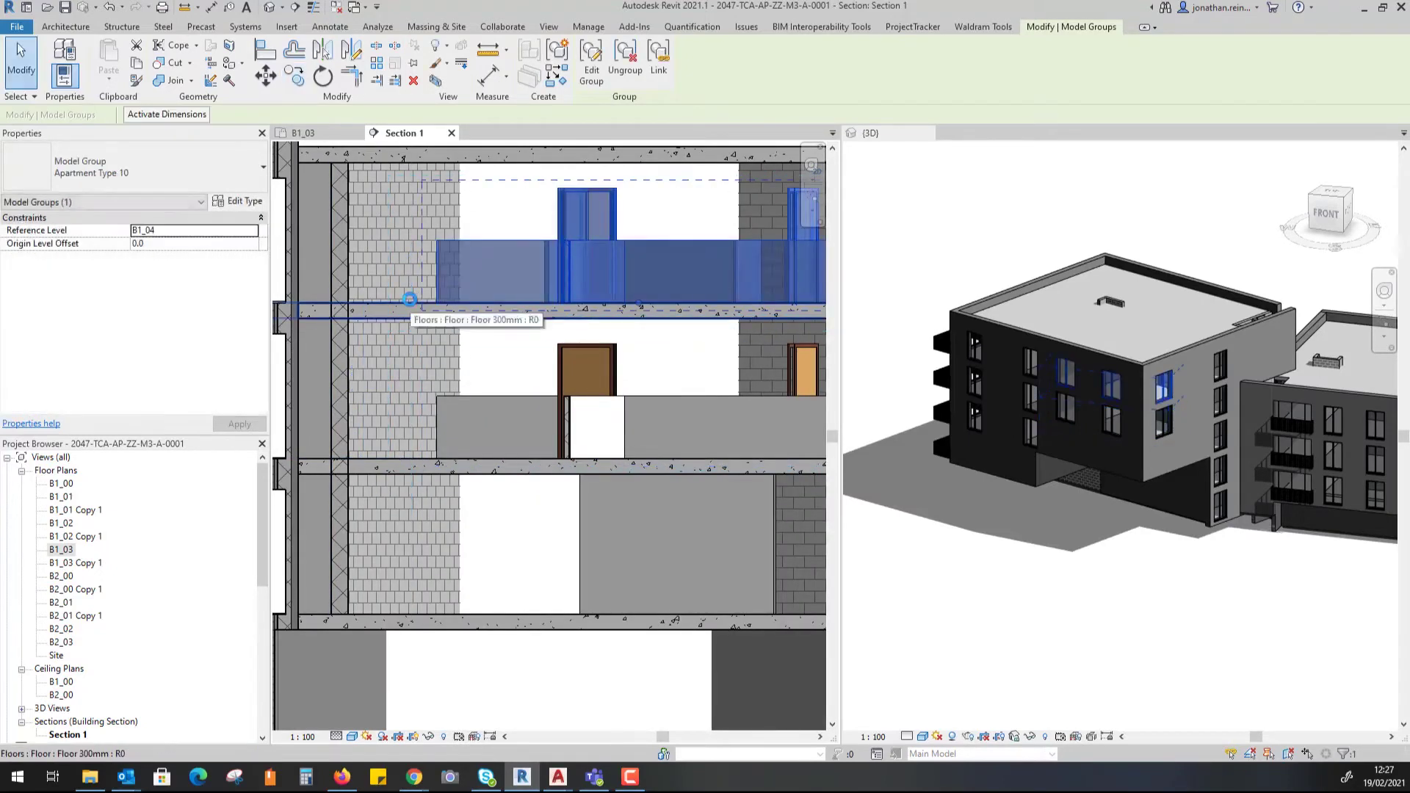
- Copy the Apartment Type 10 group on B1_03 one storey down to level B1_02, with Constrain off
scroll(412, 301, down, 1)
click(293, 77)
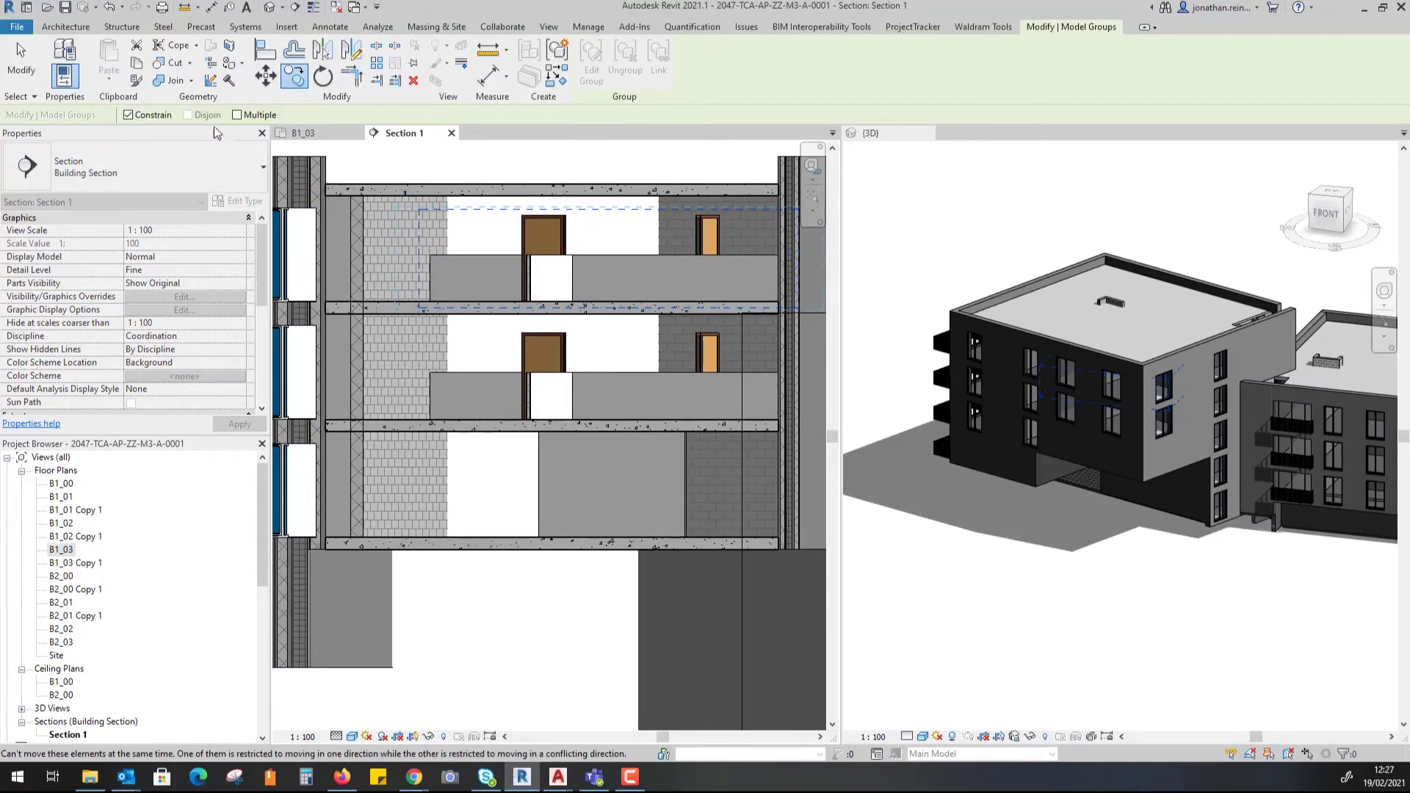
key(Escape)
click(529, 391)
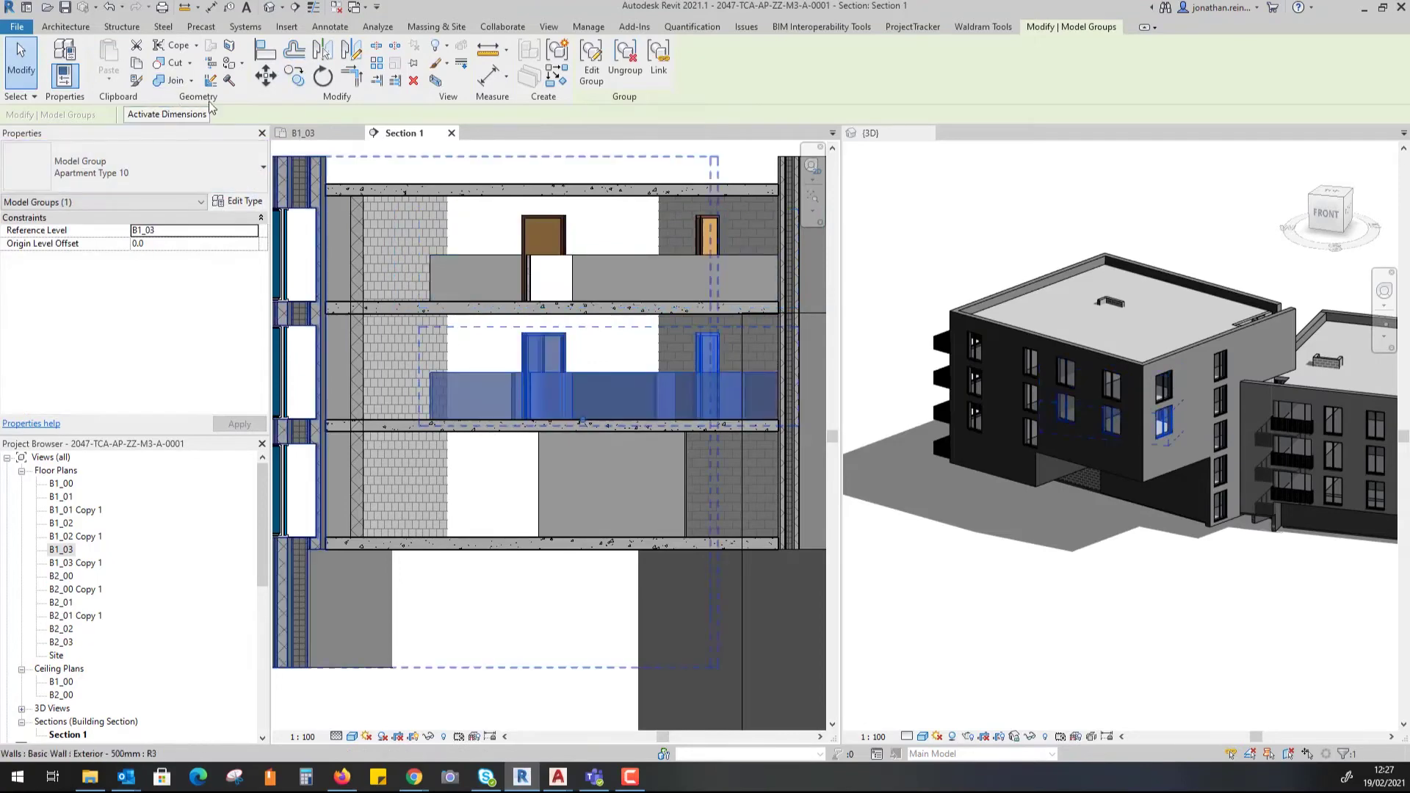
click(294, 76)
click(151, 115)
click(413, 416)
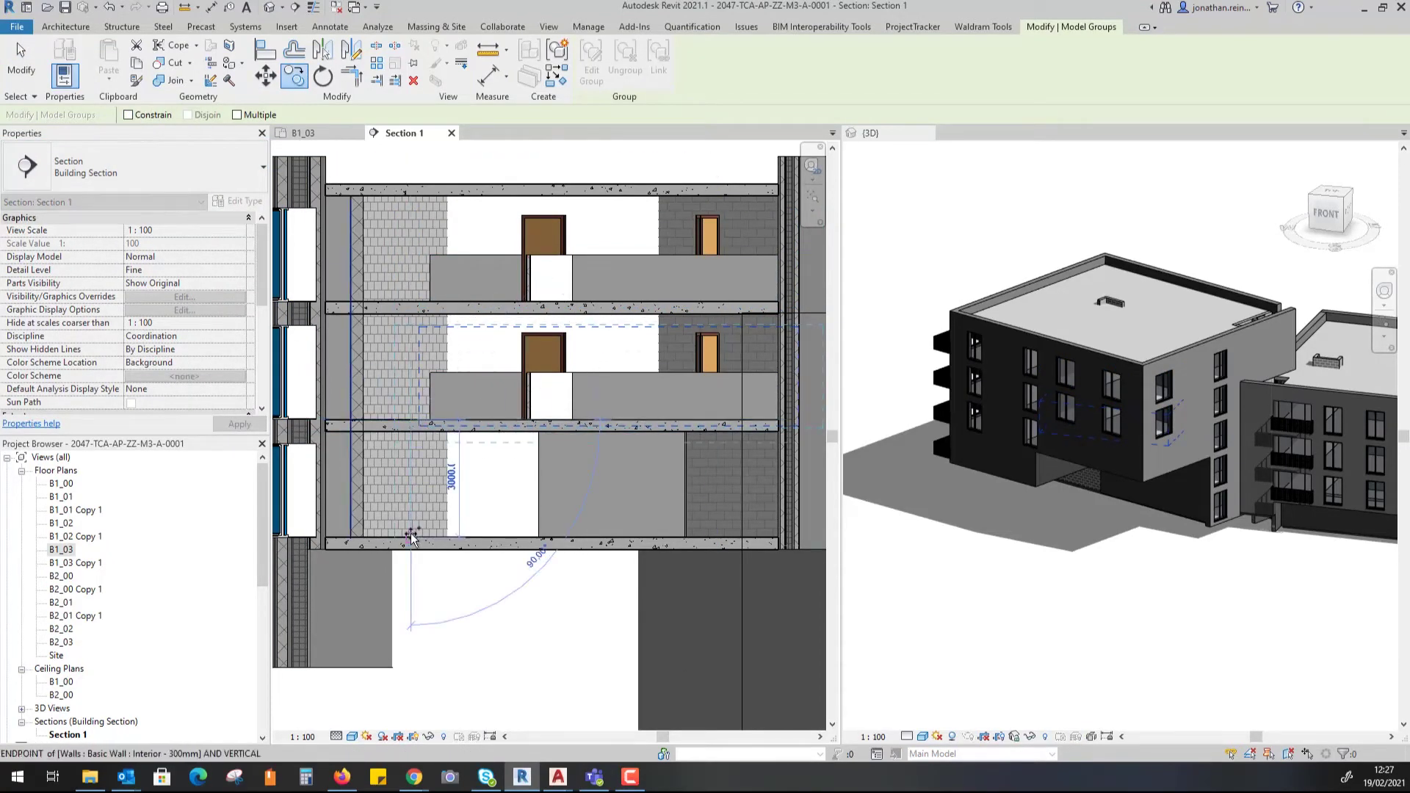
click(412, 533)
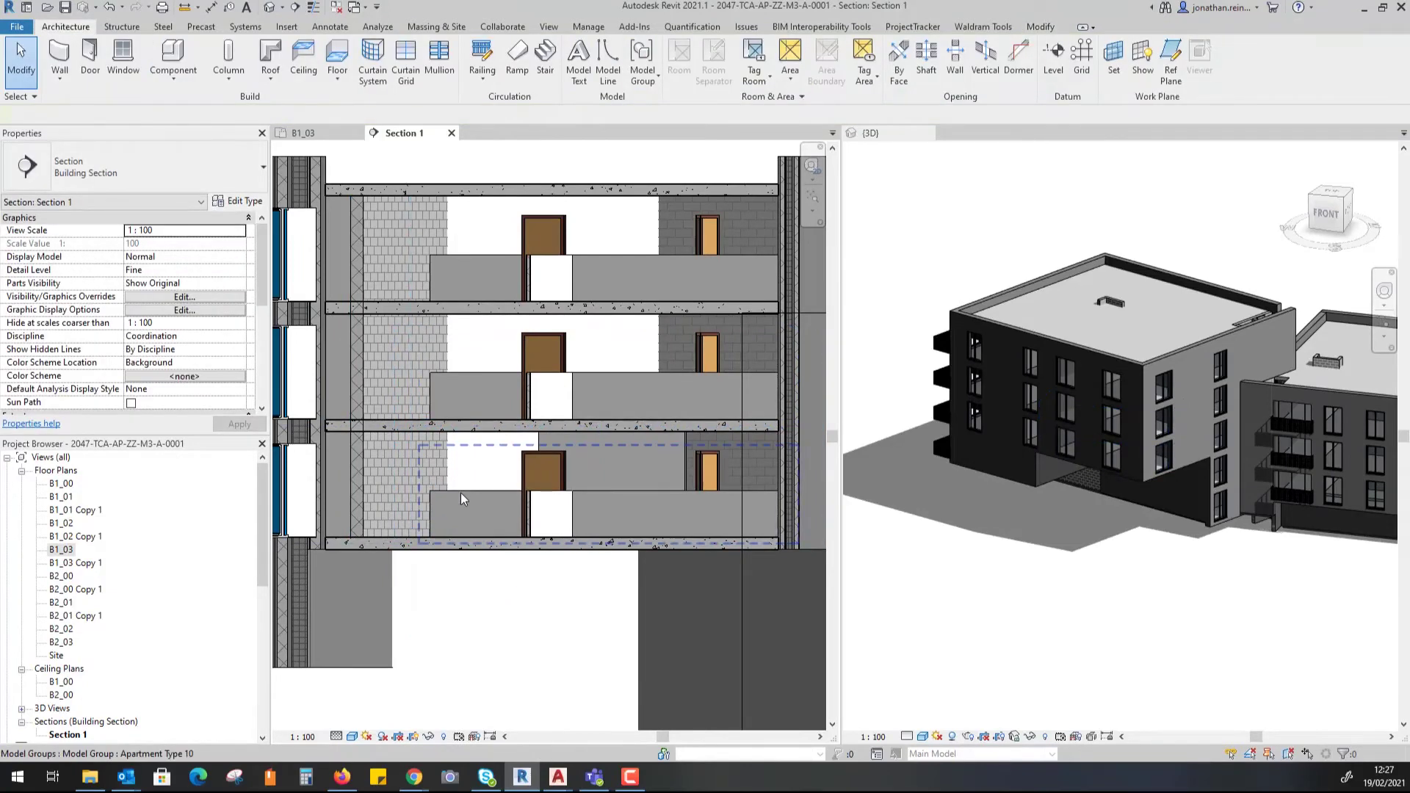
- Open the B1_02 copy of Apartment Type 10 for editing and try to select all instances of its long interior wall
click(460, 493)
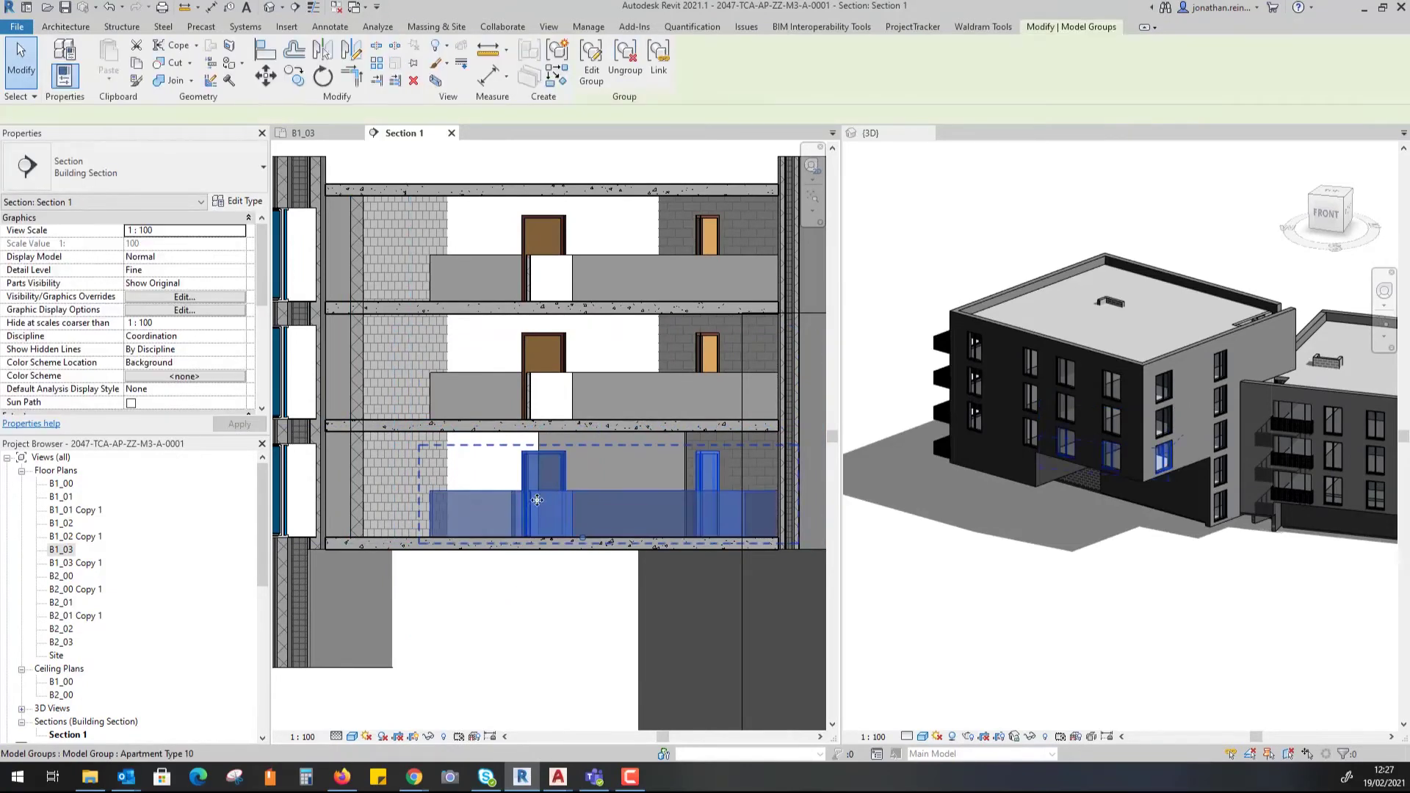
click(588, 67)
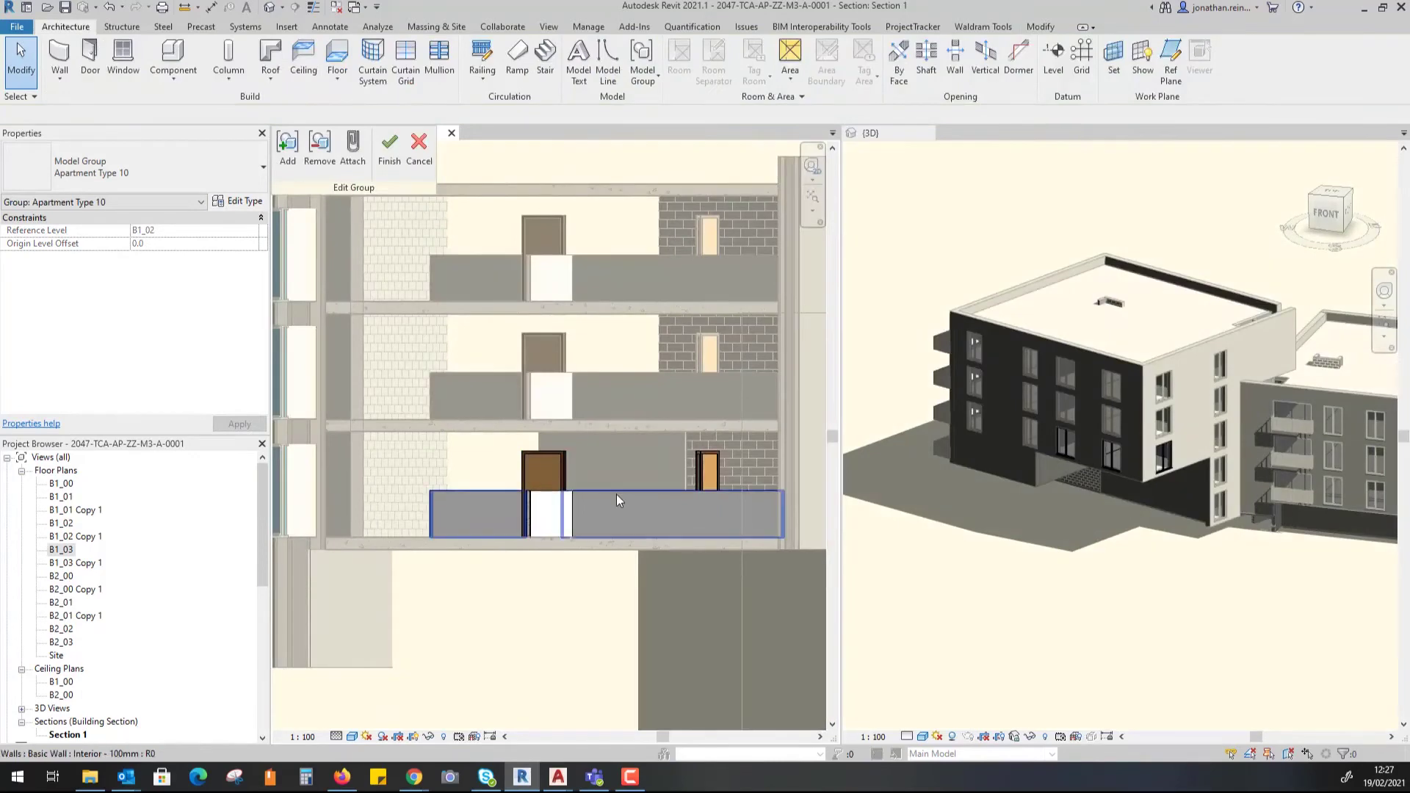
right_click(617, 496)
mouse_move(717, 330)
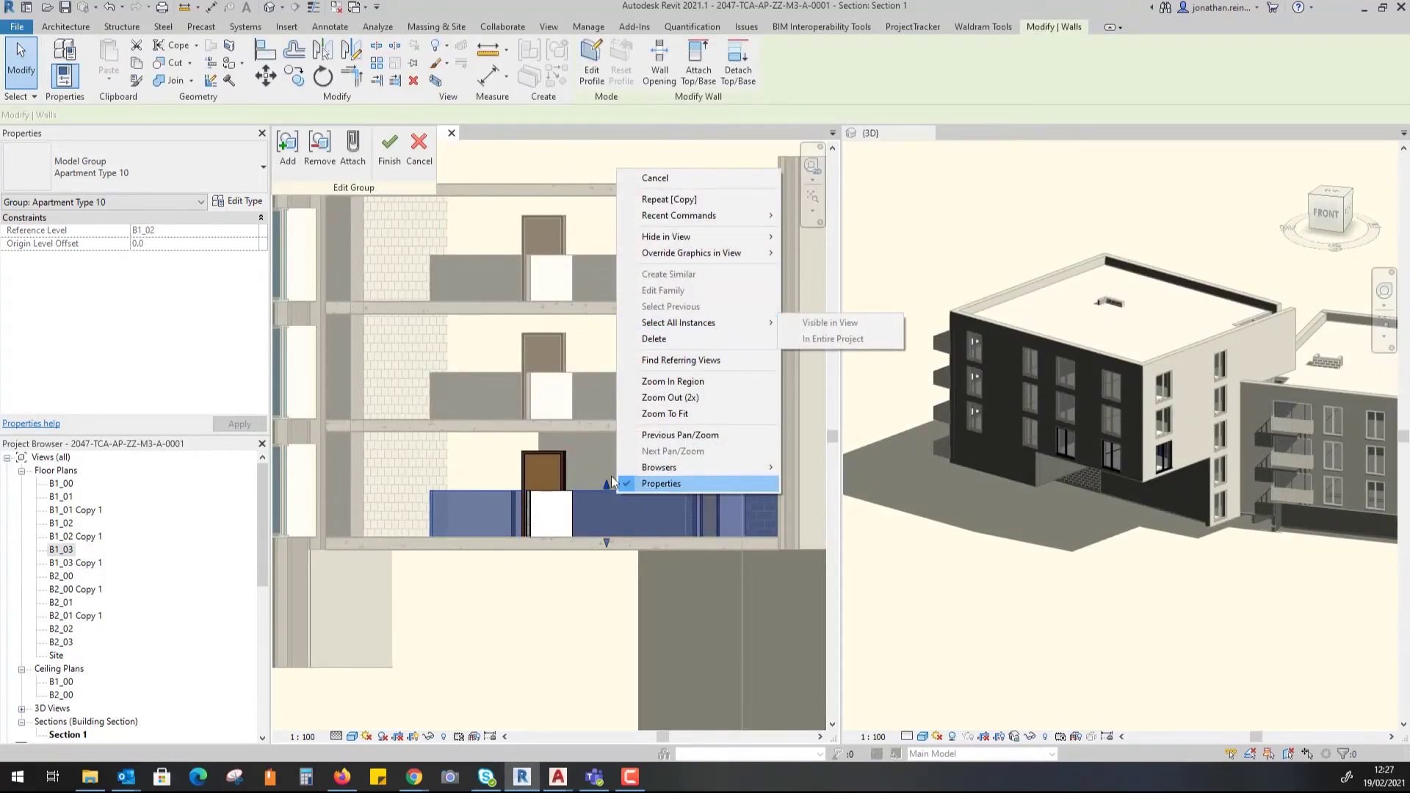
click(541, 160)
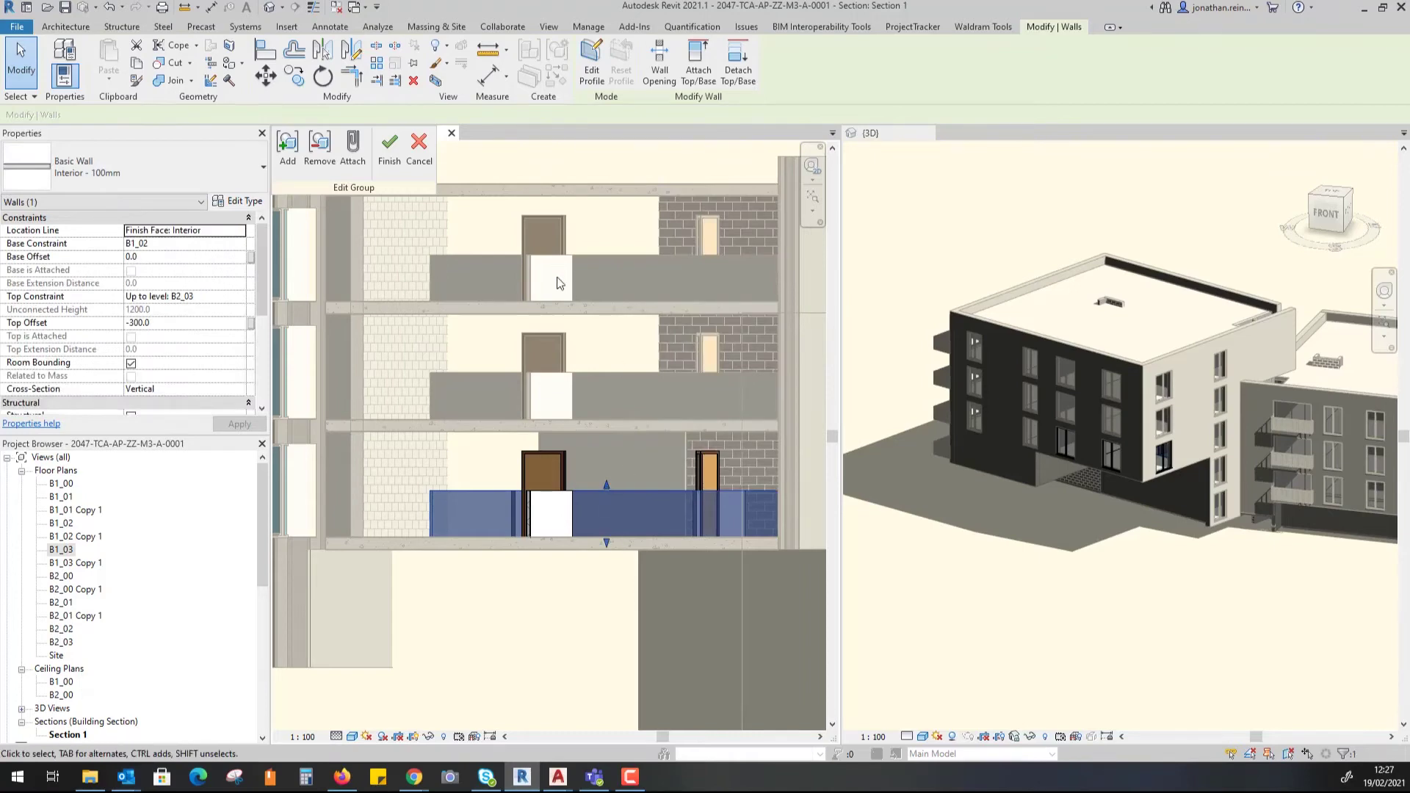
scroll(596, 440, down, 2)
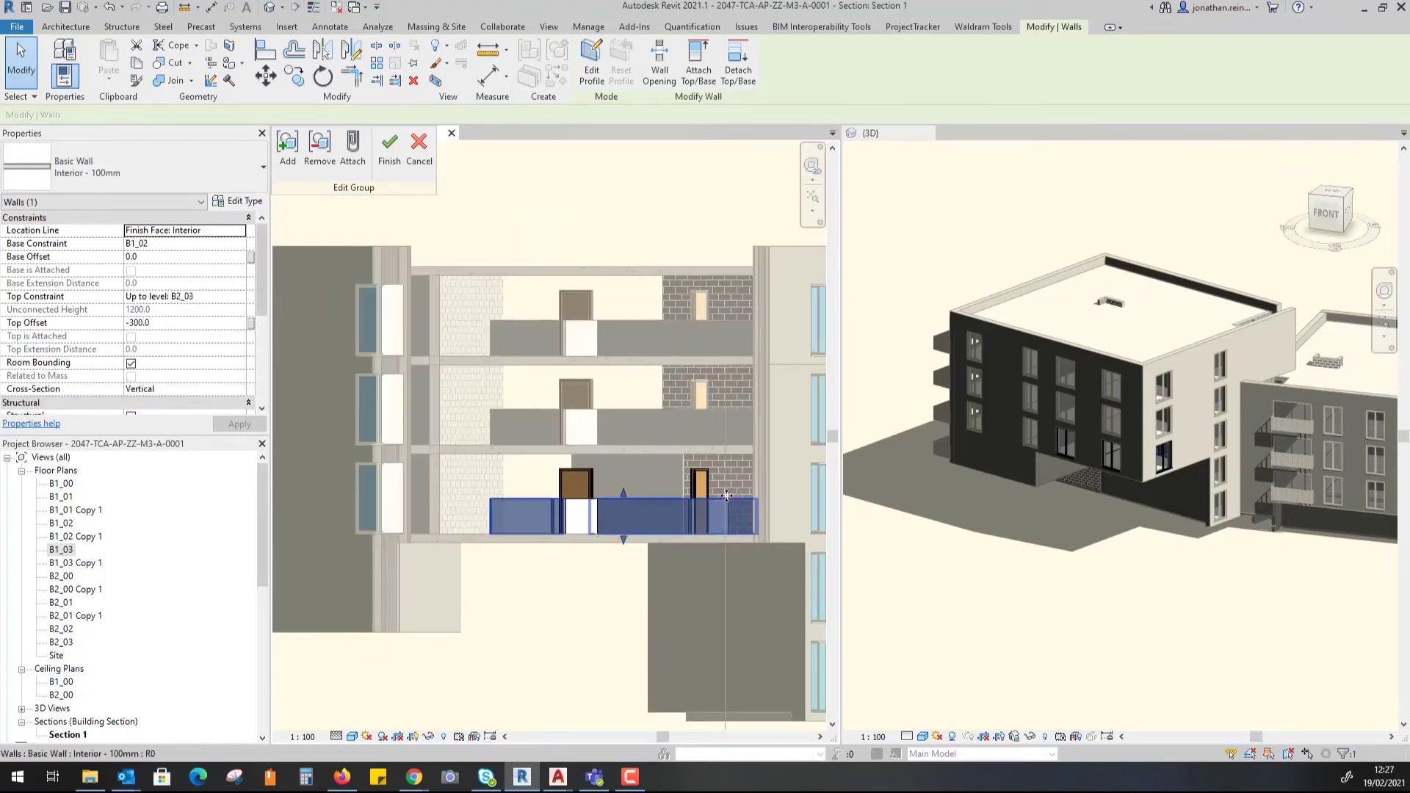
- Set the top constraint of the group's six walls to Up to level: B1_03 and finish editing the group
drag(735, 487, 523, 518)
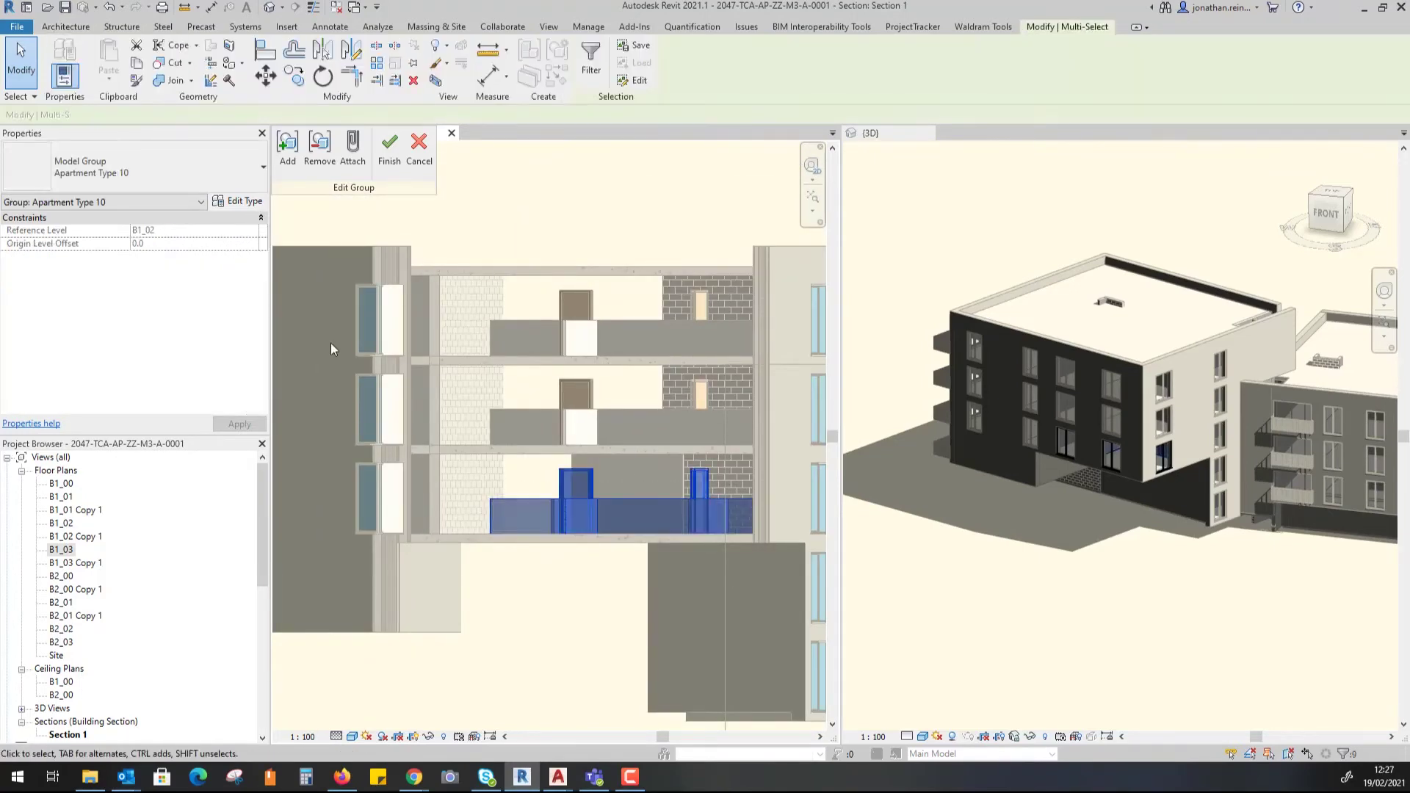
click(154, 203)
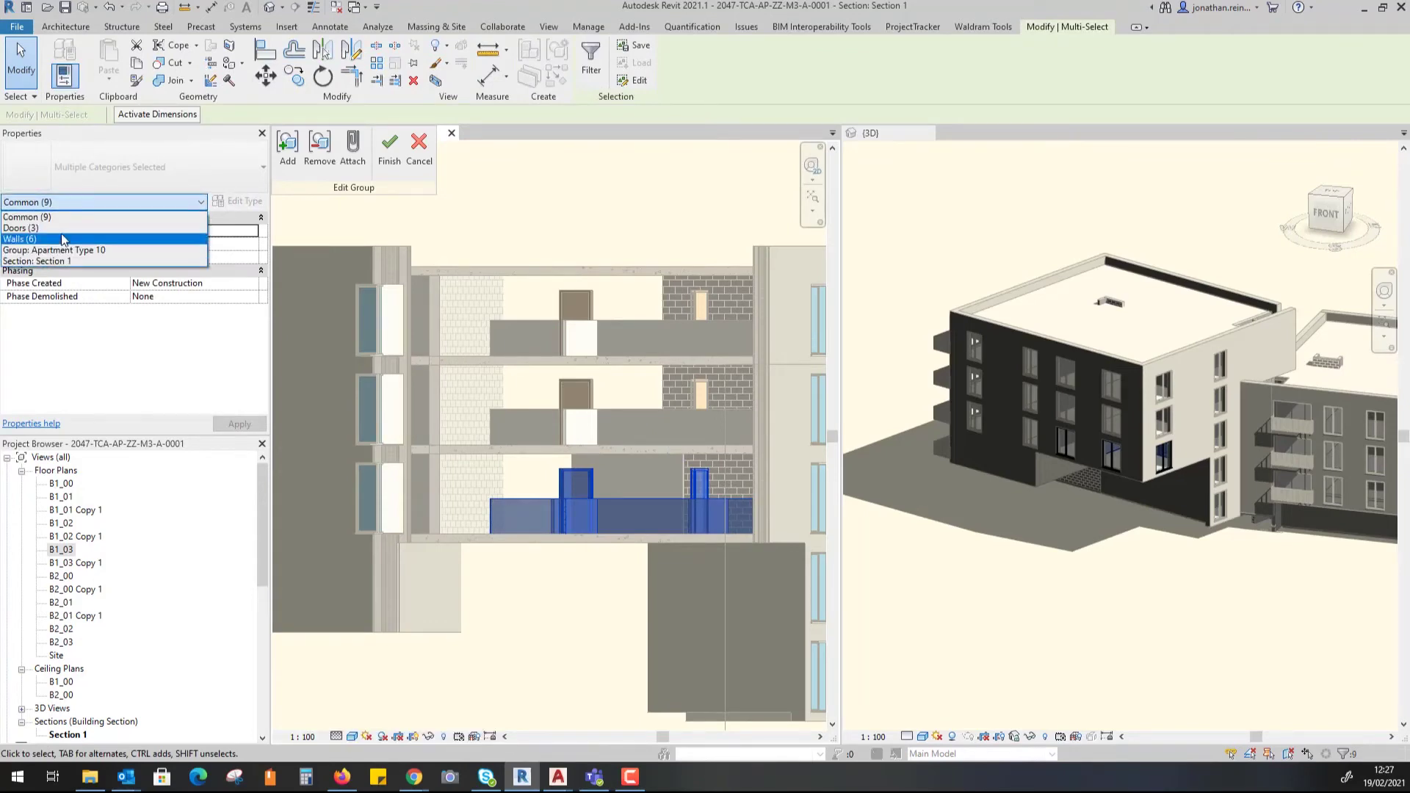
click(73, 263)
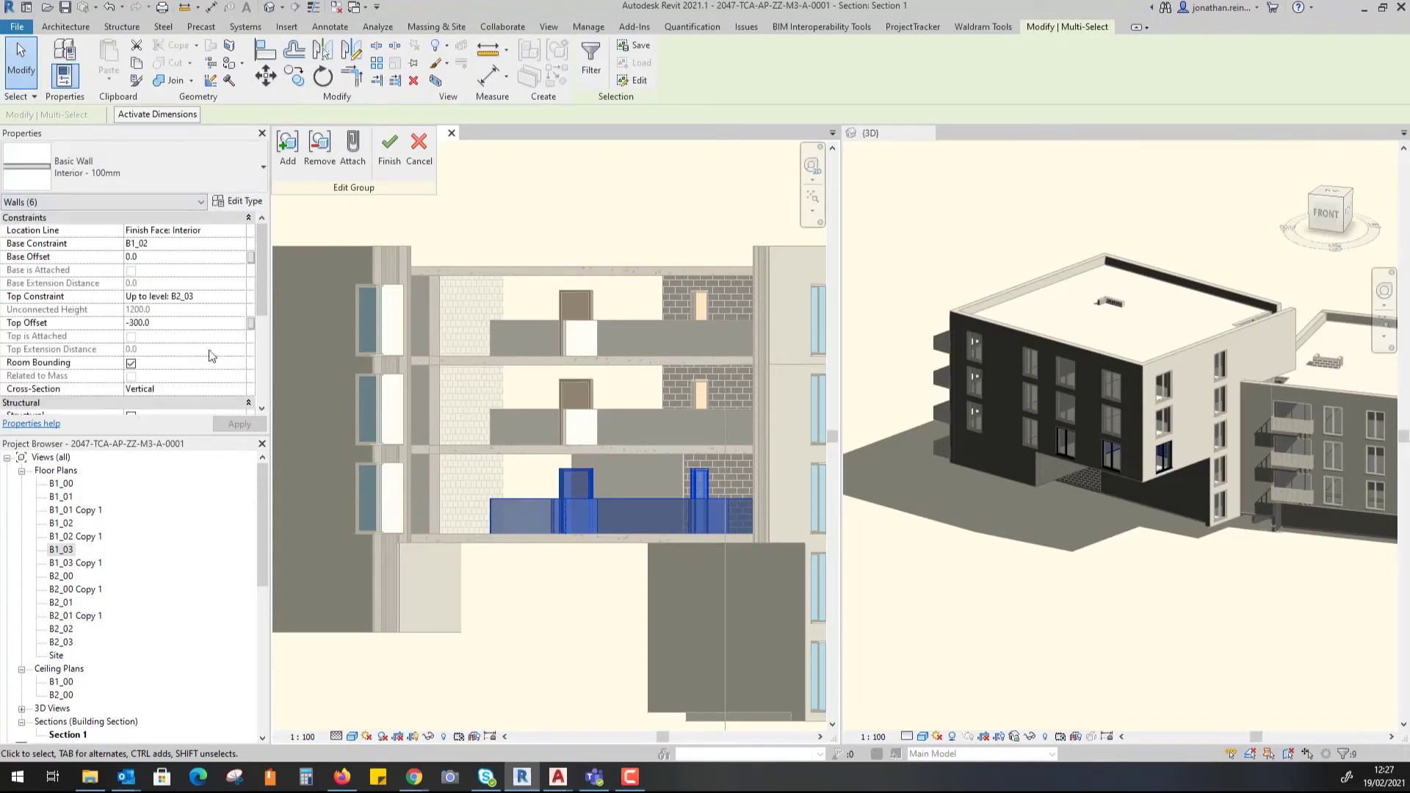
click(241, 297)
click(240, 297)
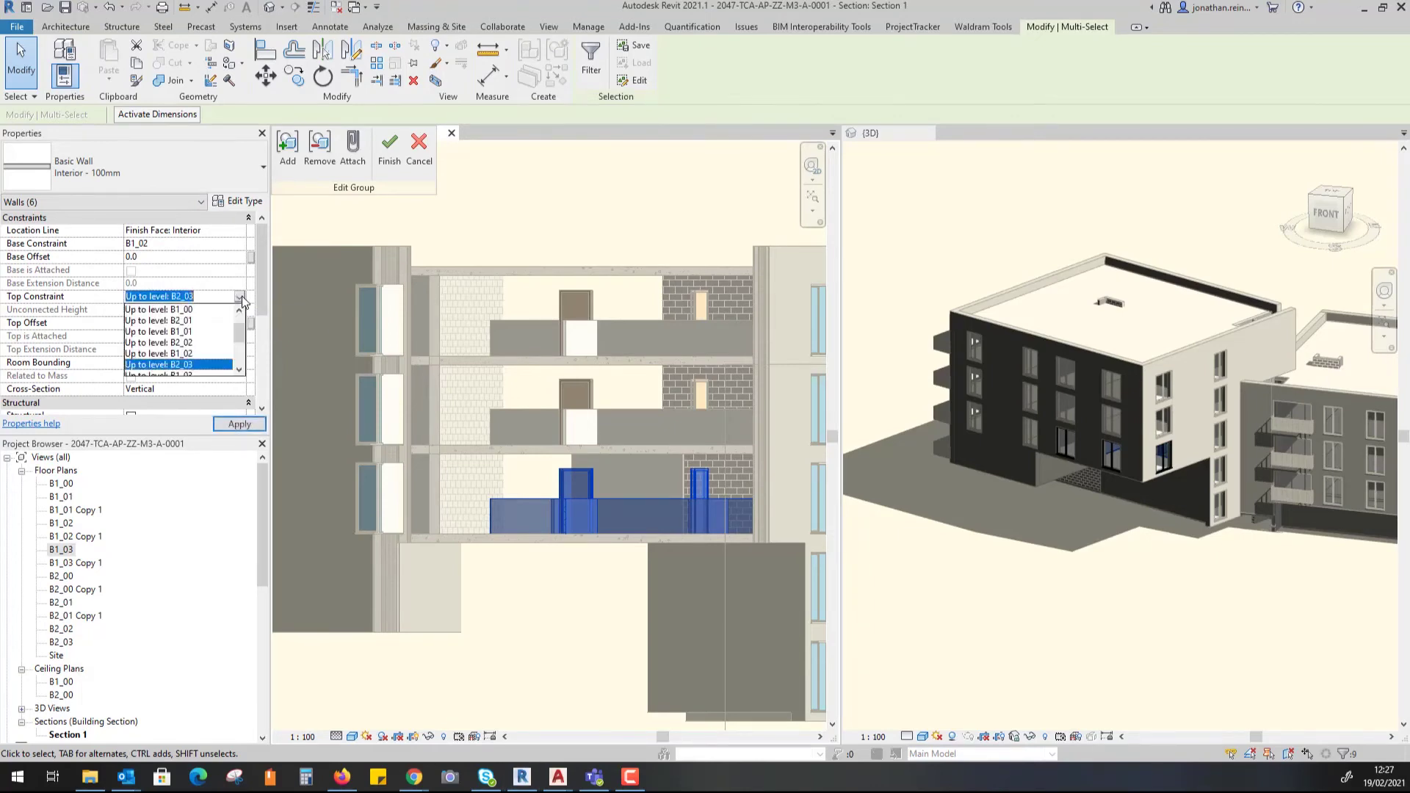
click(240, 370)
click(195, 365)
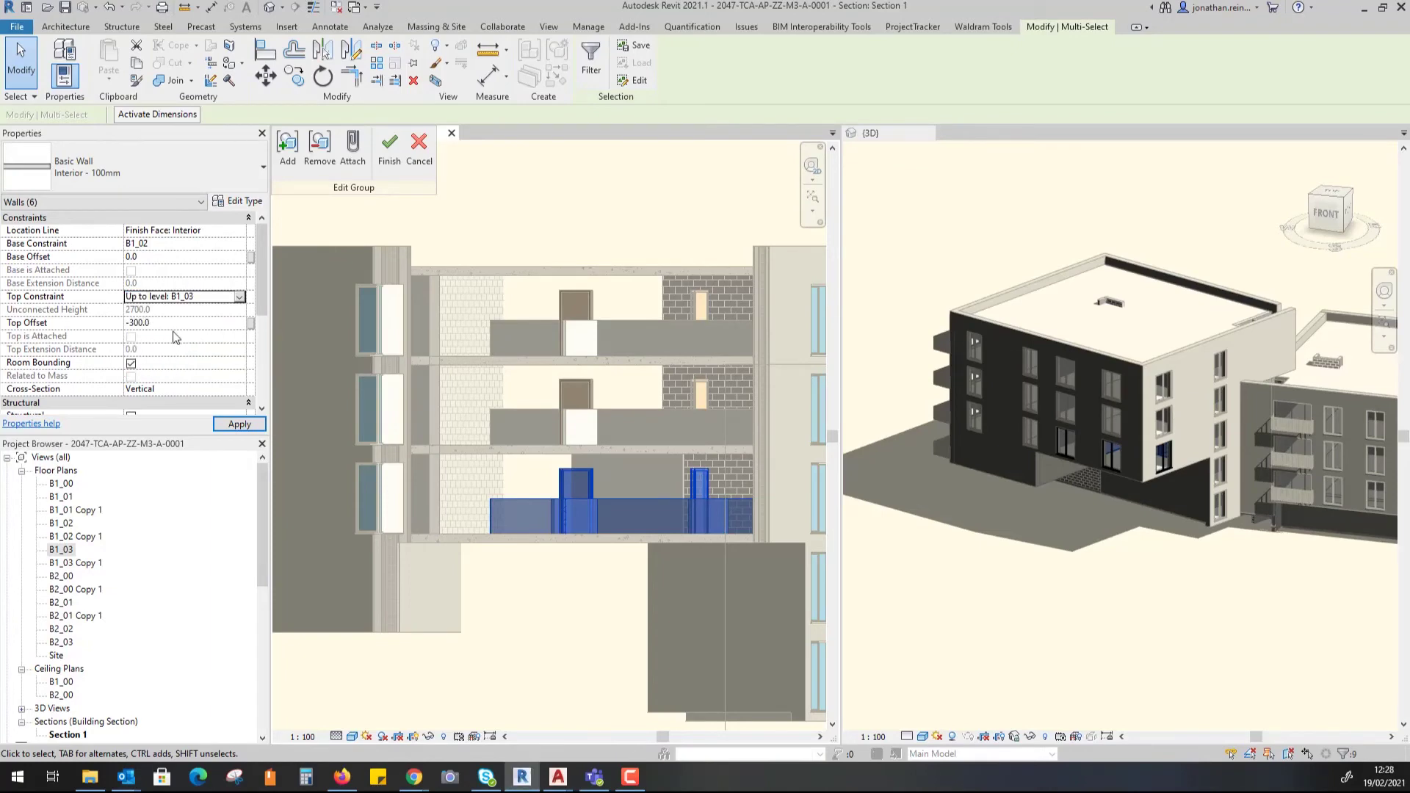
click(239, 425)
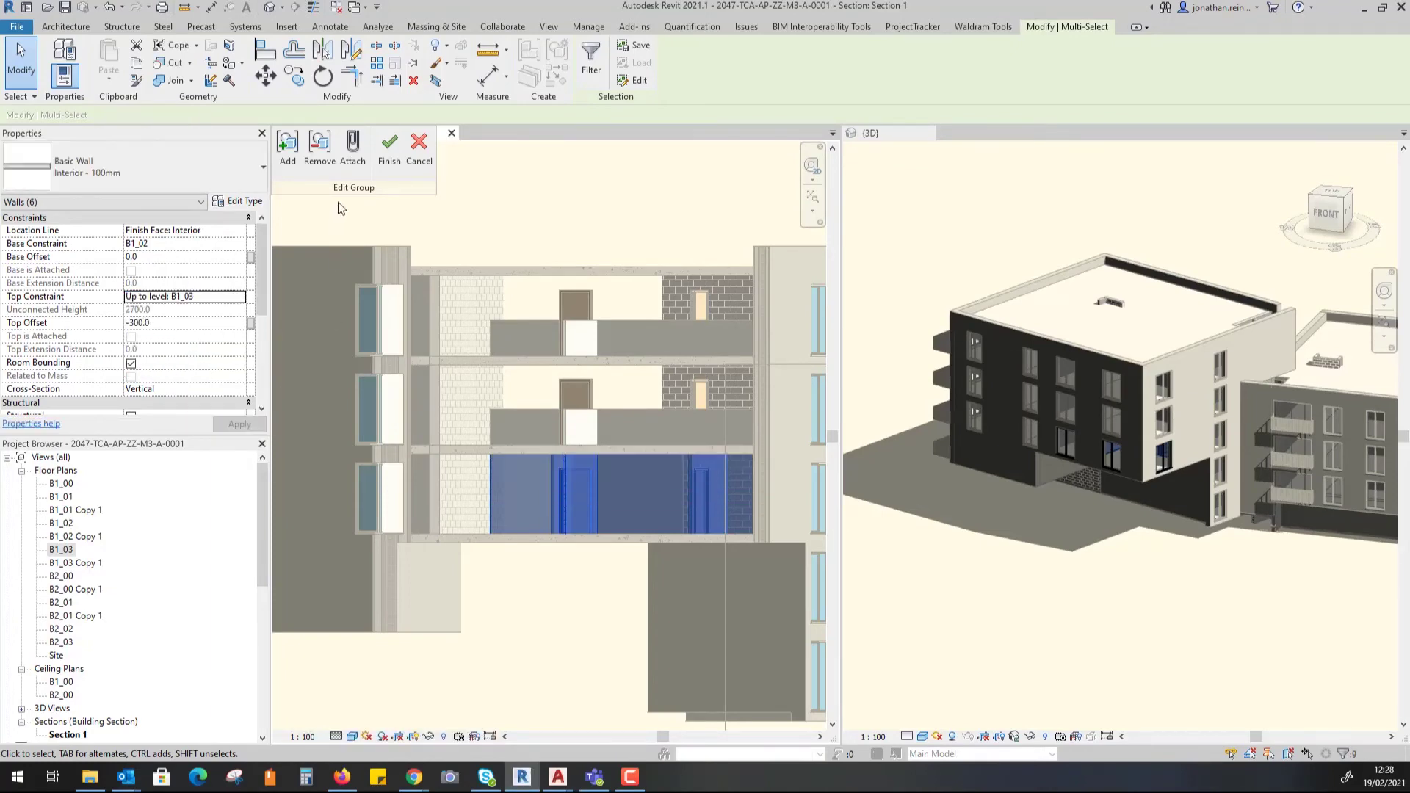
click(630, 485)
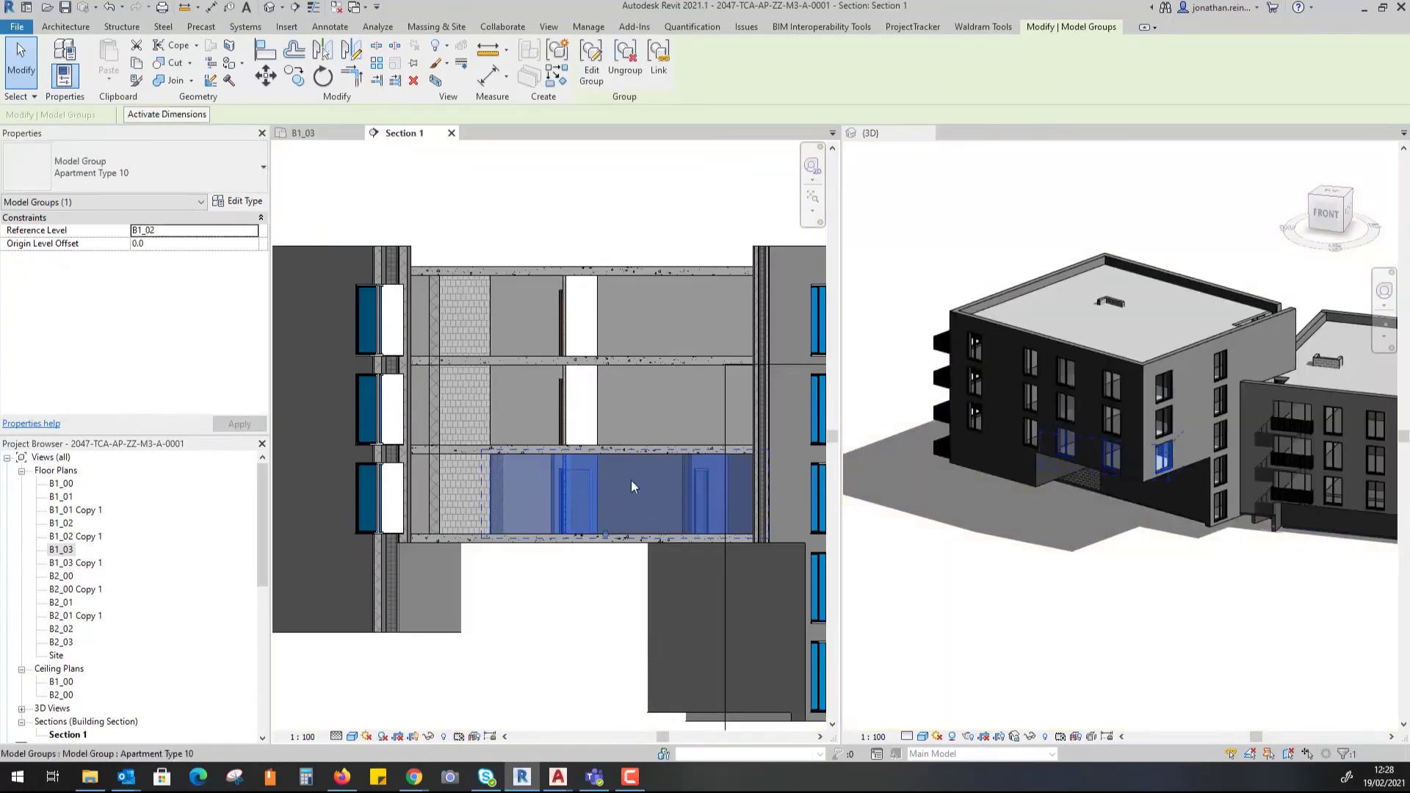
- Select the Apartment Type 10 copies in turn in the 3D view and delete the roof slab above them
mouse_move(673, 242)
middle_down()
mouse_move(629, 264)
mouse_move(629, 299)
middle_up()
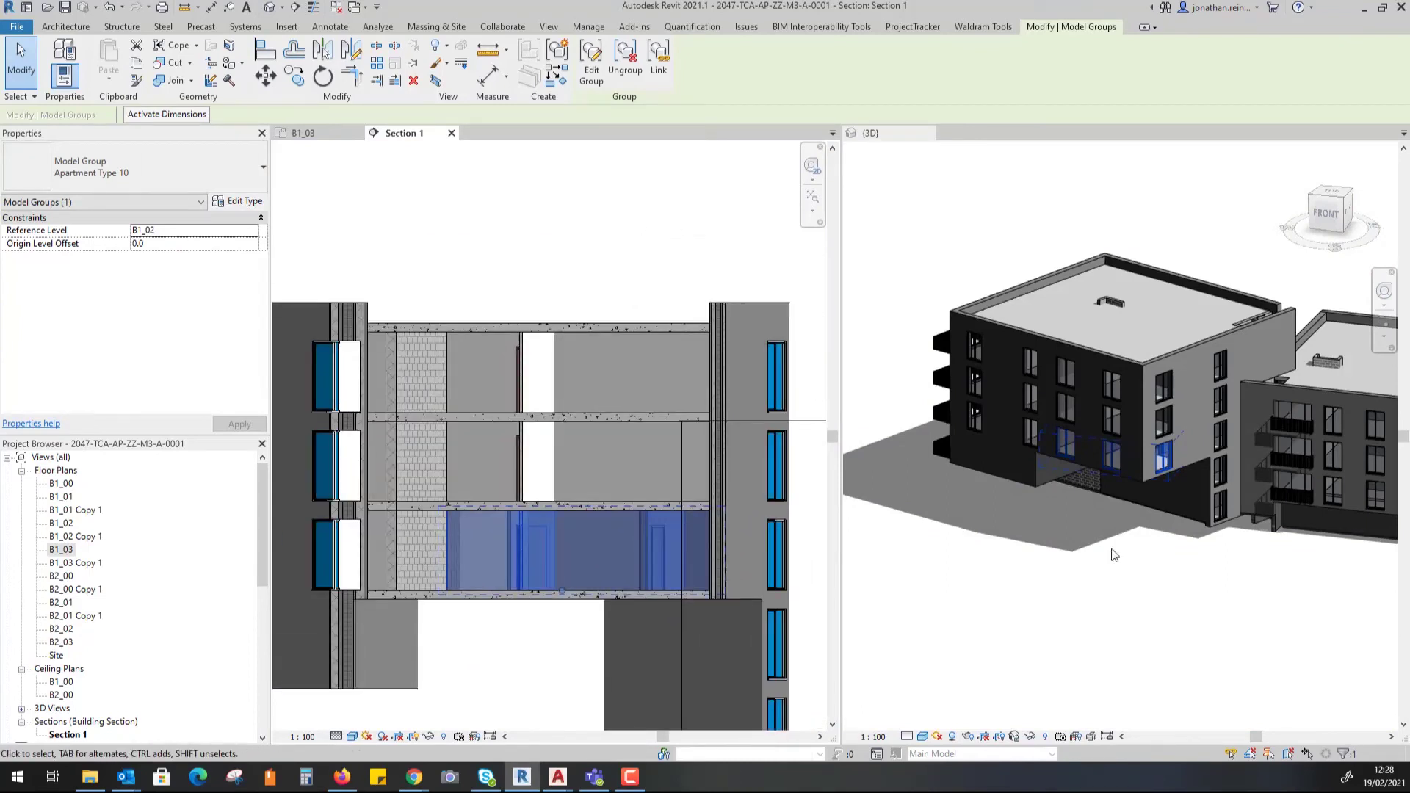
shift+middle_drag(1163, 571, 1103, 487)
click(1124, 377)
click(1122, 419)
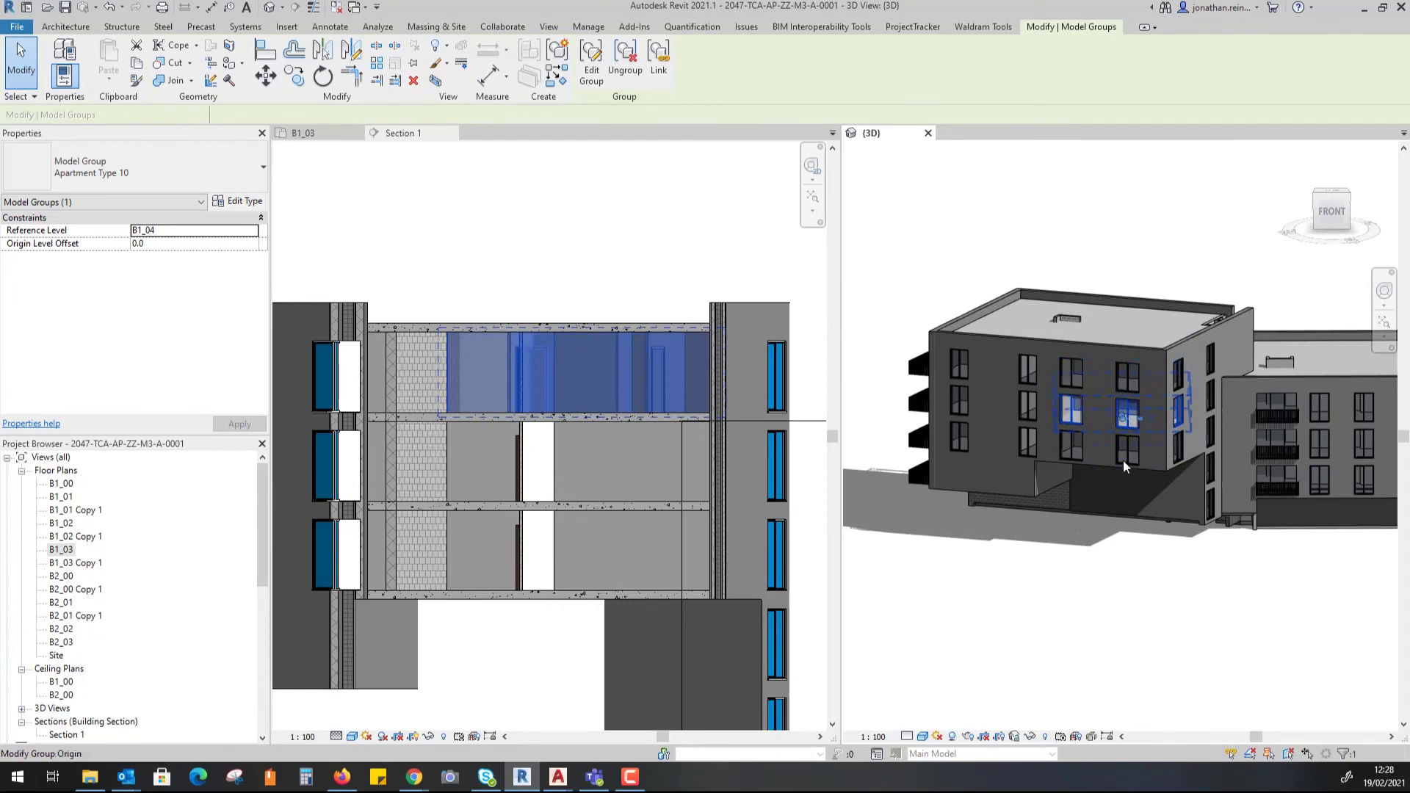
click(1127, 456)
shift+middle_drag(1127, 456, 1188, 266)
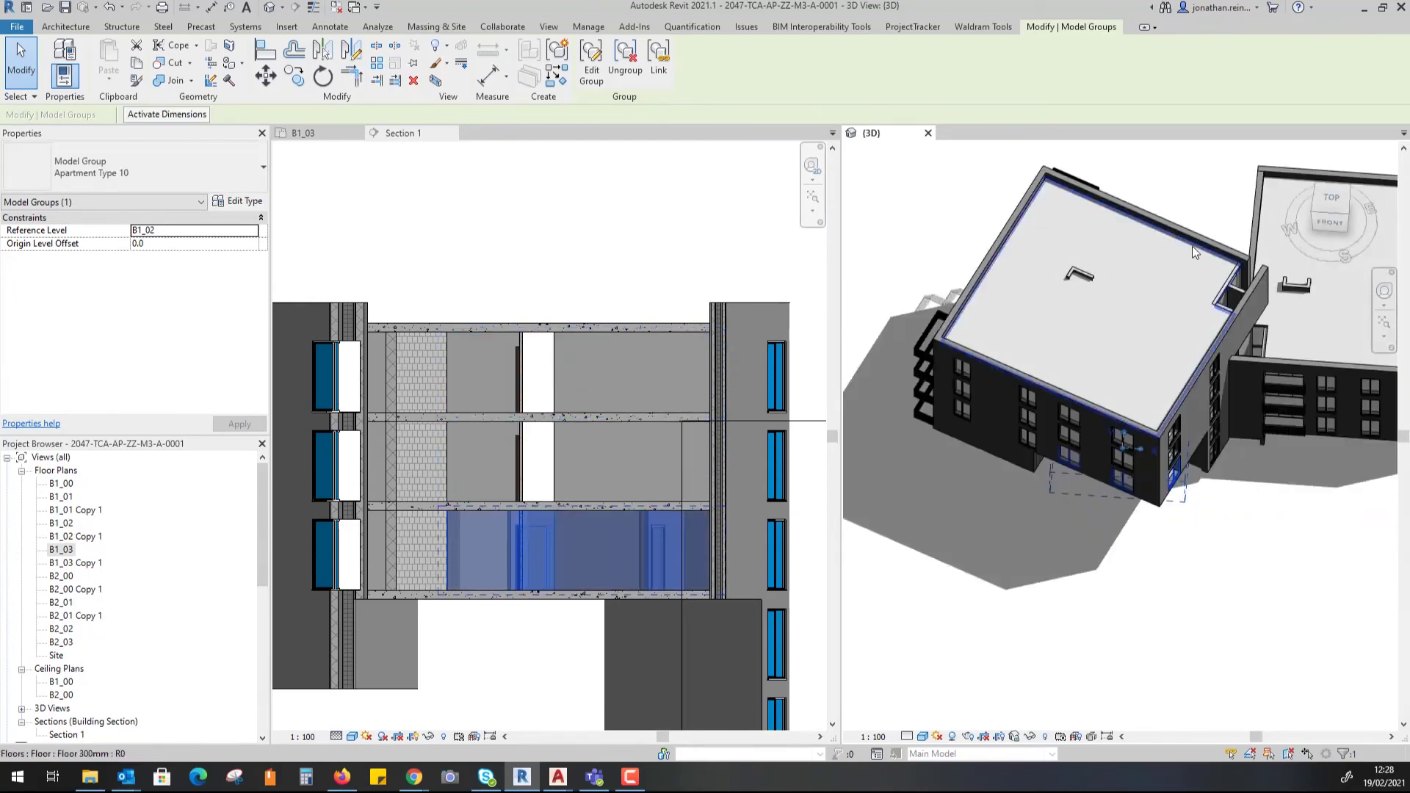
click(1193, 249)
key(Delete)
shift+middle_drag(1282, 528, 1281, 586)
- Edit the B1_04 Apartment Type 10 group, delete the long exterior wall's window farther from the building corner, and finish editing
click(1127, 379)
scroll(1126, 380, up, 4)
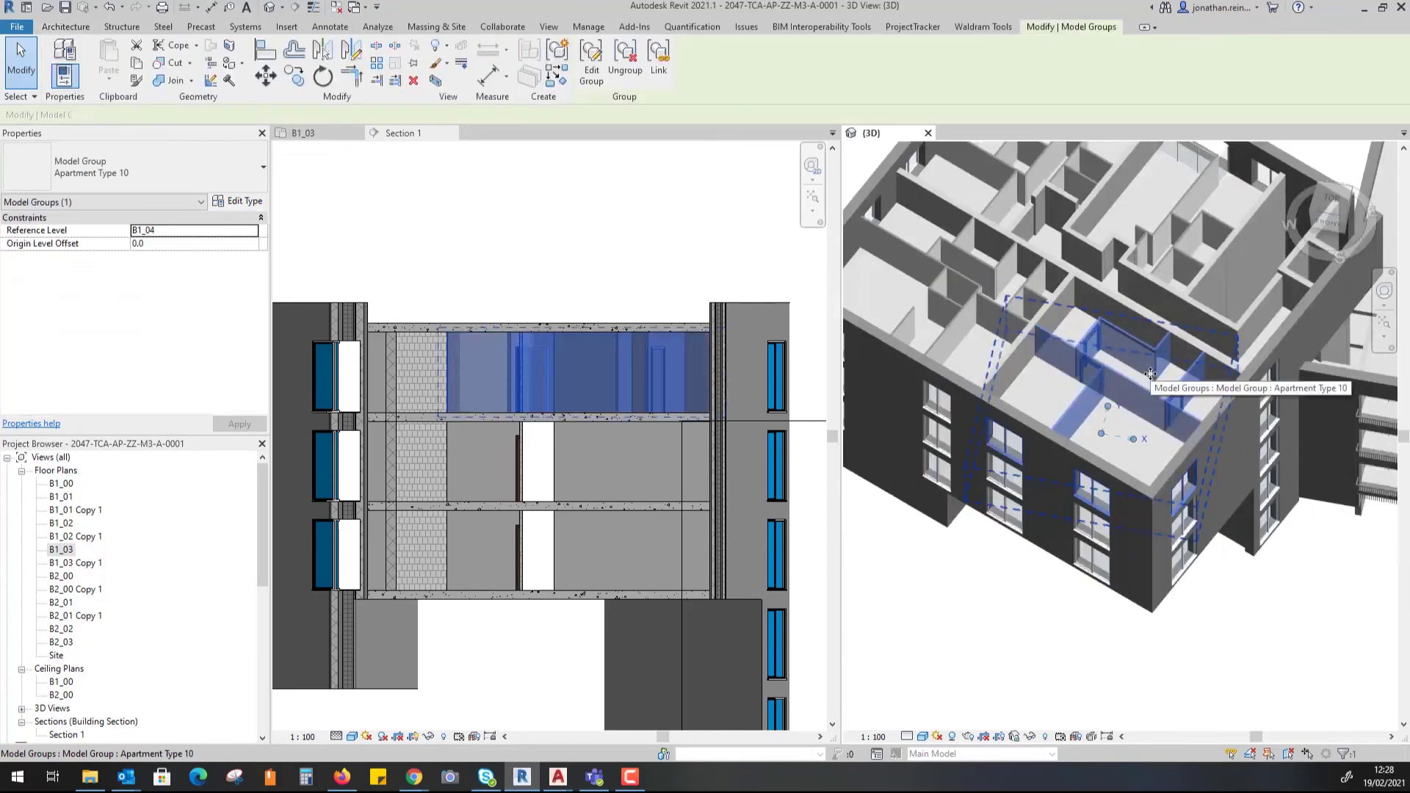
click(590, 71)
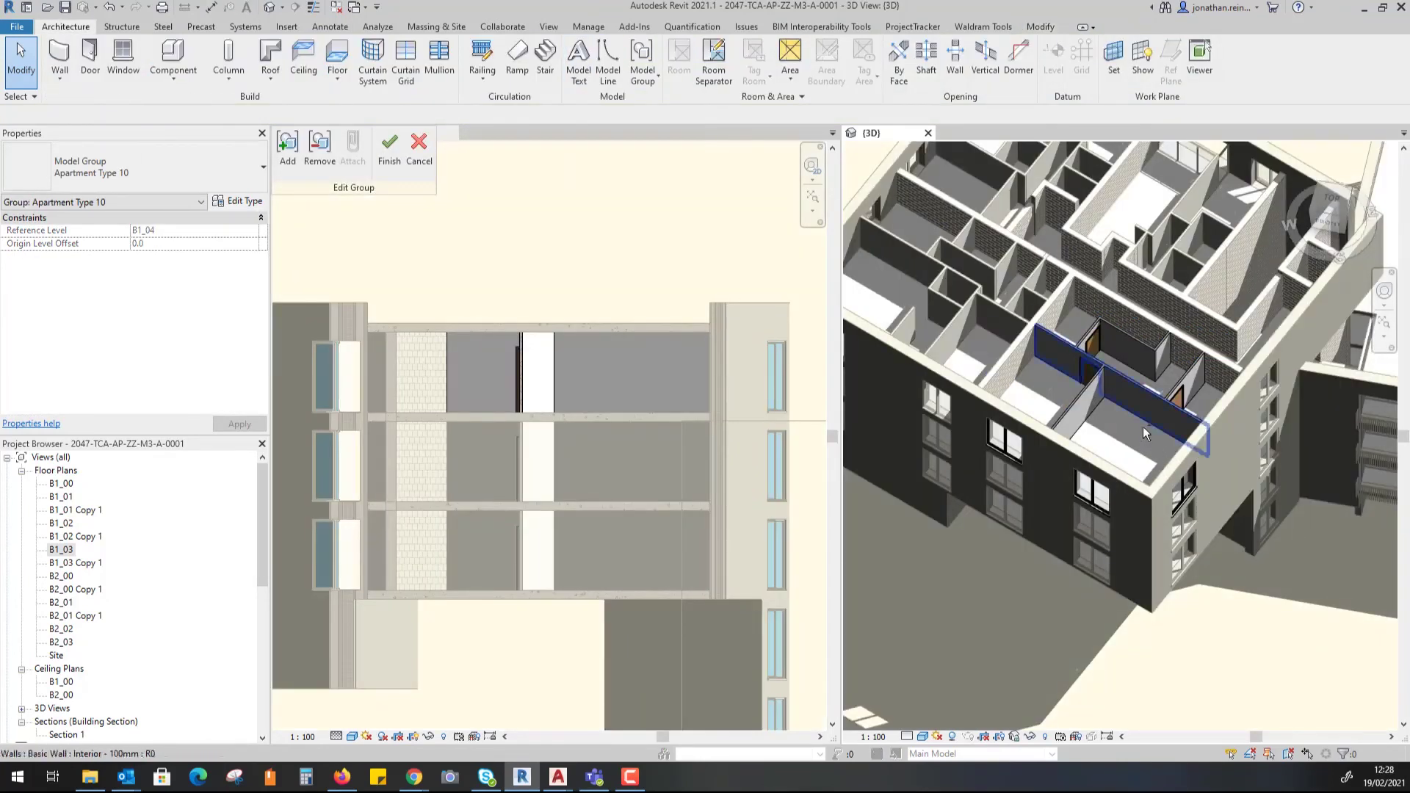
shift+middle_drag(1144, 428, 1099, 472)
click(1006, 425)
key(Delete)
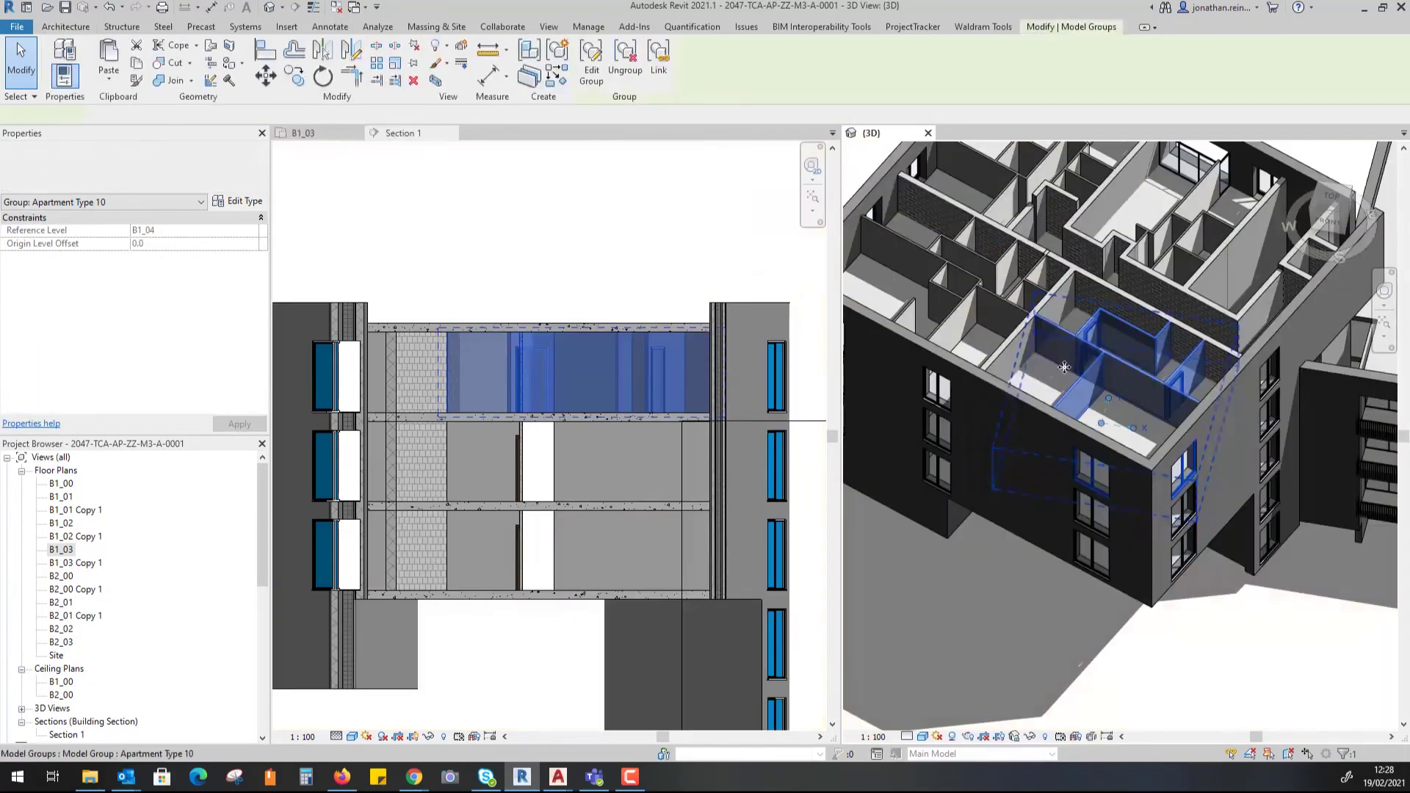
click(1029, 628)
shift+middle_drag(1029, 628, 1366, 382)
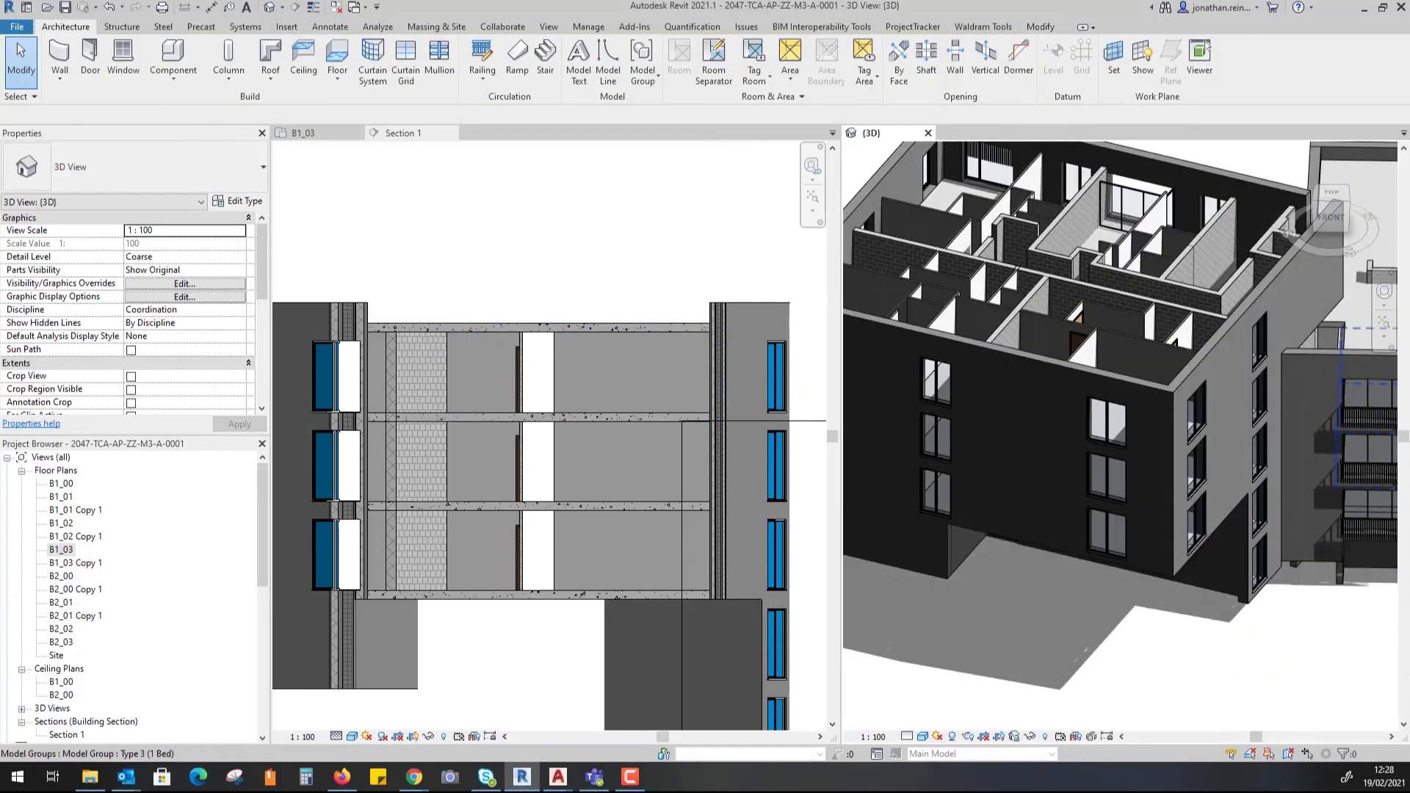